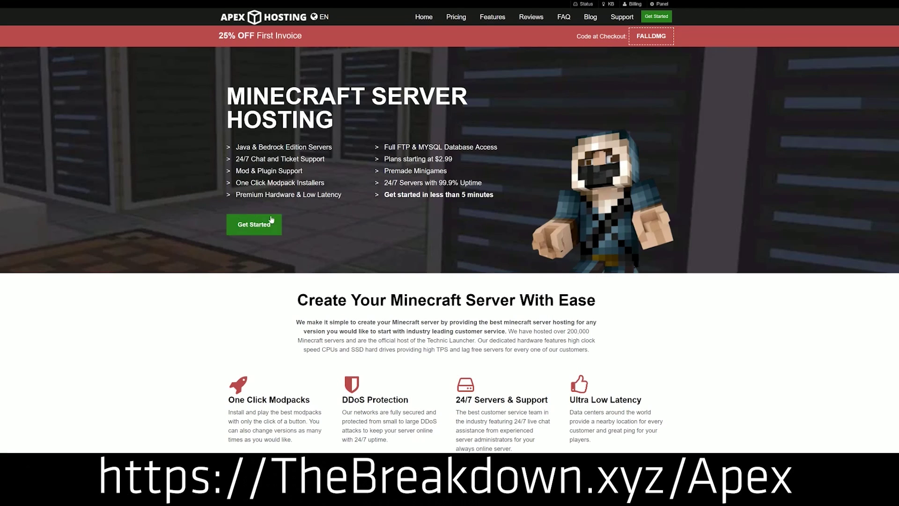
Highlight the One Click Modpacks, Automated Backups and Instant Setup feature text on the hosting page
{"action": "scroll", "coordinate": [351, 281], "scroll_direction": "down", "scroll_amount": 4}
{"action": "left_click_drag", "start_coordinate": [226, 210], "coordinate": [569, 211]}
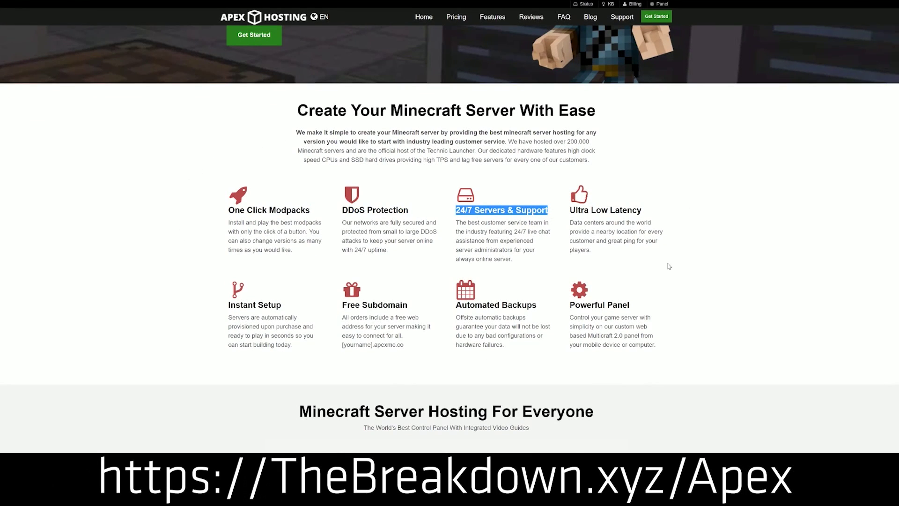
{"action": "left_click_drag", "start_coordinate": [456, 305], "coordinate": [565, 306]}
{"action": "left_click", "coordinate": [421, 308]}
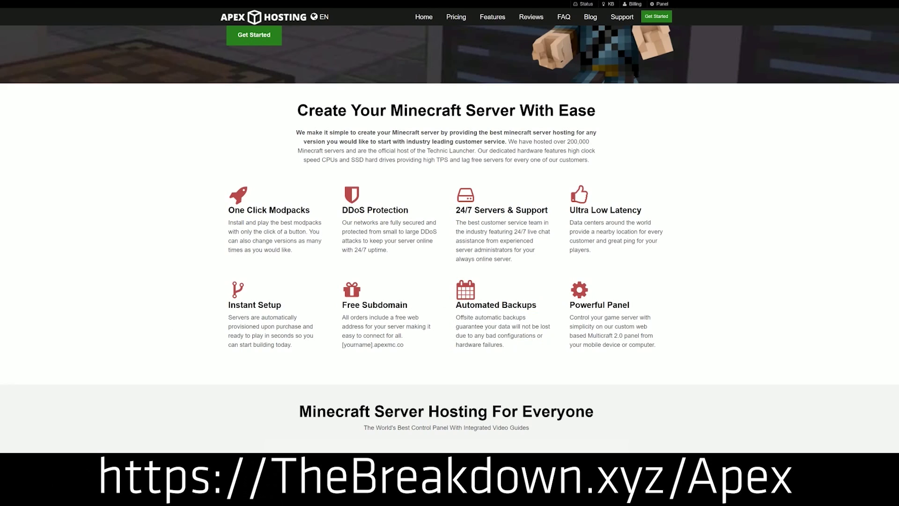
{"action": "left_click_drag", "start_coordinate": [299, 346], "coordinate": [228, 304]}
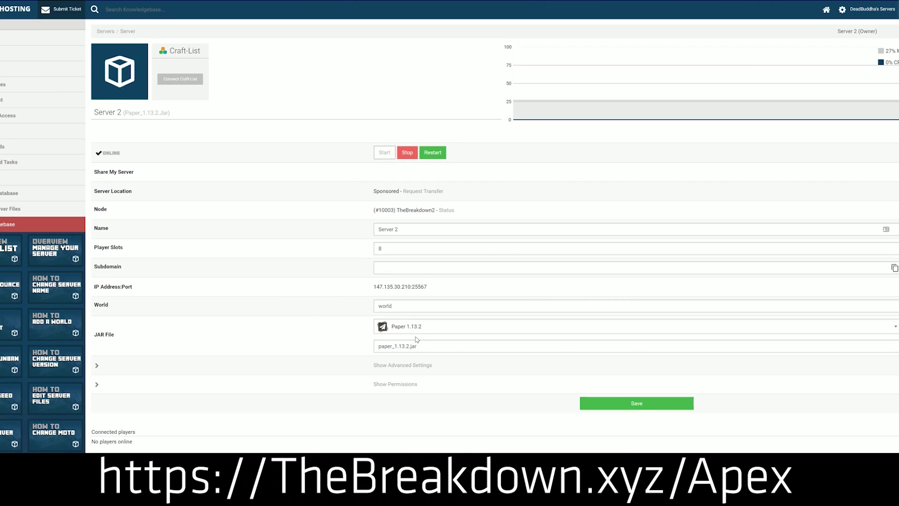
Choose Minecraft 1.15 from Server 2's JAR File version list
{"action": "left_click", "coordinate": [420, 330]}
{"action": "scroll", "coordinate": [422, 402], "scroll_direction": "down", "scroll_amount": 3}
{"action": "scroll", "coordinate": [418, 407], "scroll_direction": "up", "scroll_amount": 5}
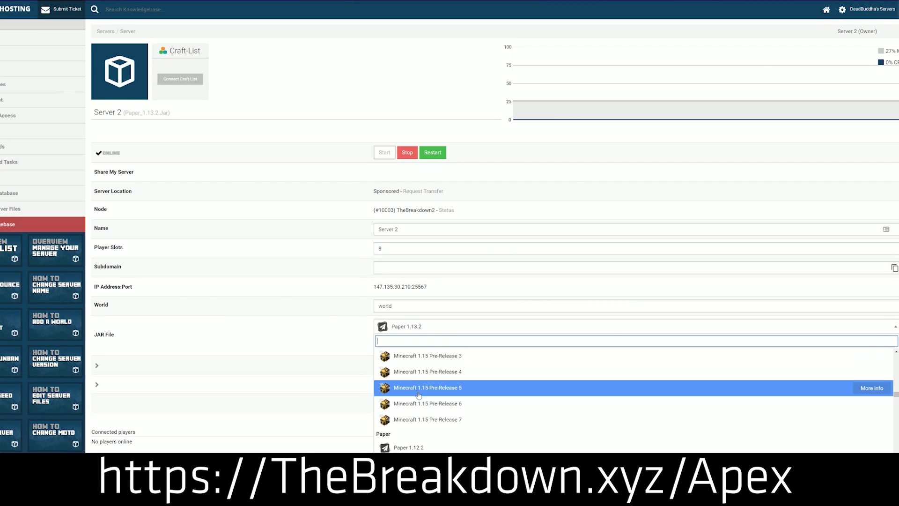
{"action": "scroll", "coordinate": [418, 393], "scroll_direction": "down", "scroll_amount": 1}
{"action": "scroll", "coordinate": [418, 394], "scroll_direction": "up", "scroll_amount": 2}
{"action": "scroll", "coordinate": [418, 391], "scroll_direction": "down", "scroll_amount": 1}
{"action": "scroll", "coordinate": [419, 384], "scroll_direction": "up", "scroll_amount": 4}
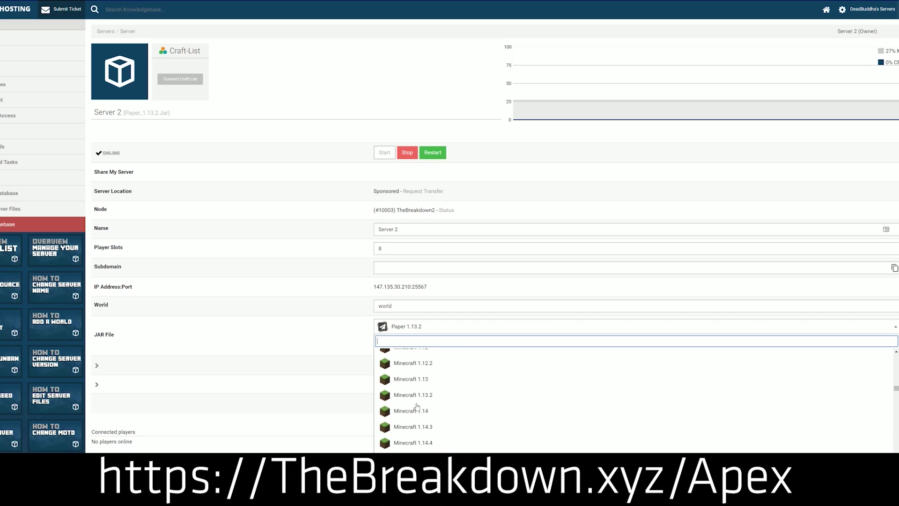
{"action": "scroll", "coordinate": [417, 407], "scroll_direction": "down", "scroll_amount": 1}
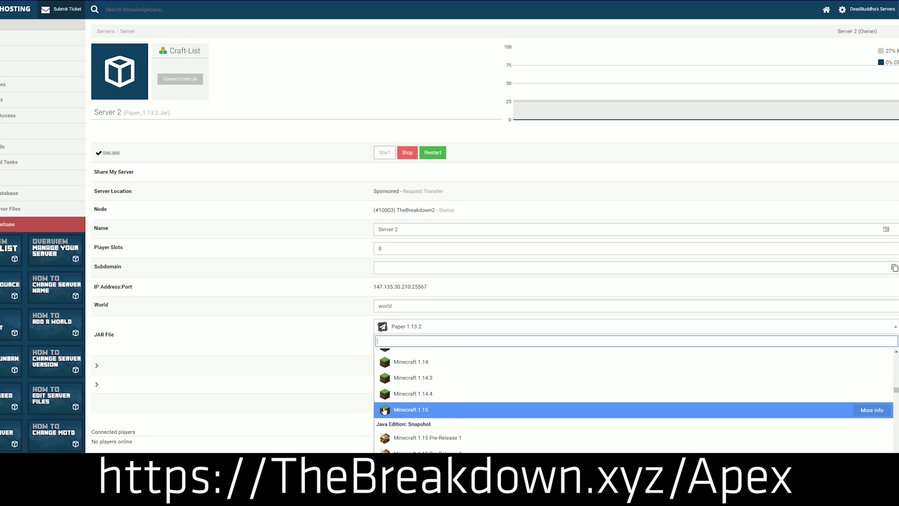
{"action": "left_click", "coordinate": [462, 414]}
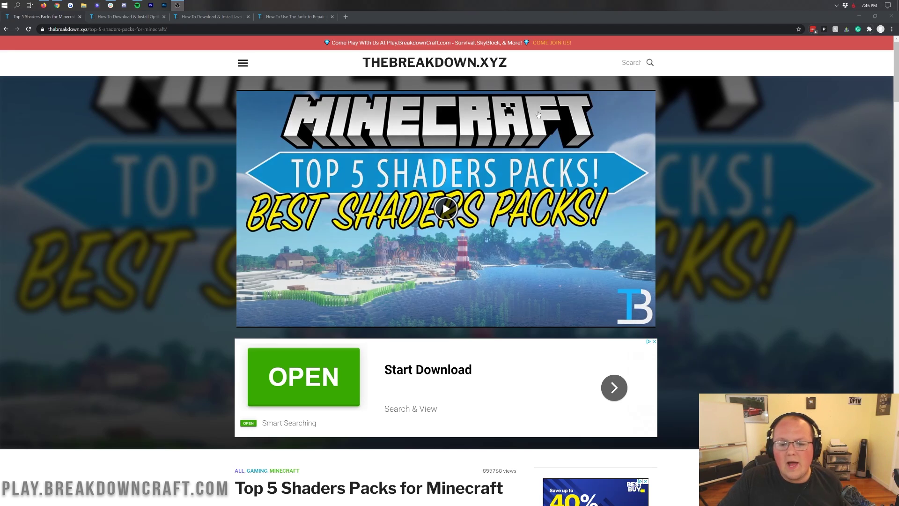
{"action": "scroll", "coordinate": [389, 249], "scroll_direction": "down", "scroll_amount": 5}
{"action": "scroll", "coordinate": [388, 248], "scroll_direction": "down", "scroll_amount": 9}
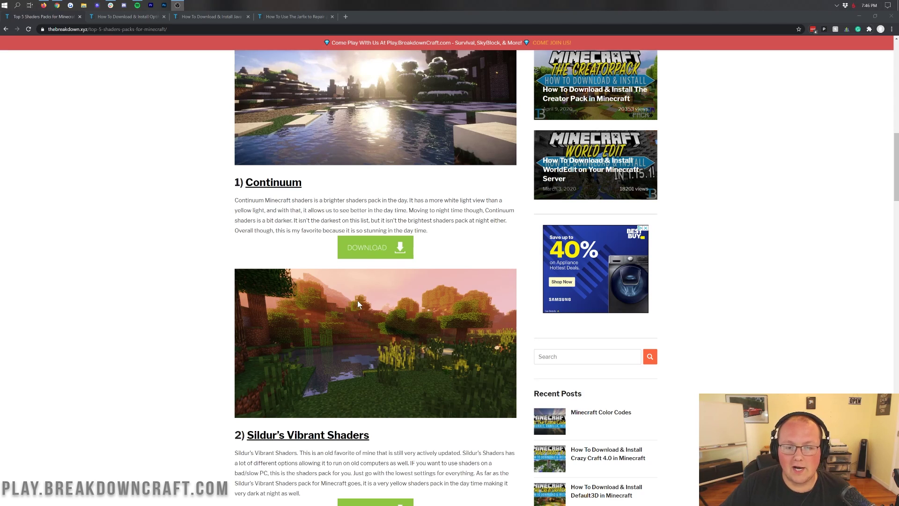
{"action": "scroll", "coordinate": [392, 283], "scroll_direction": "down", "scroll_amount": 10}
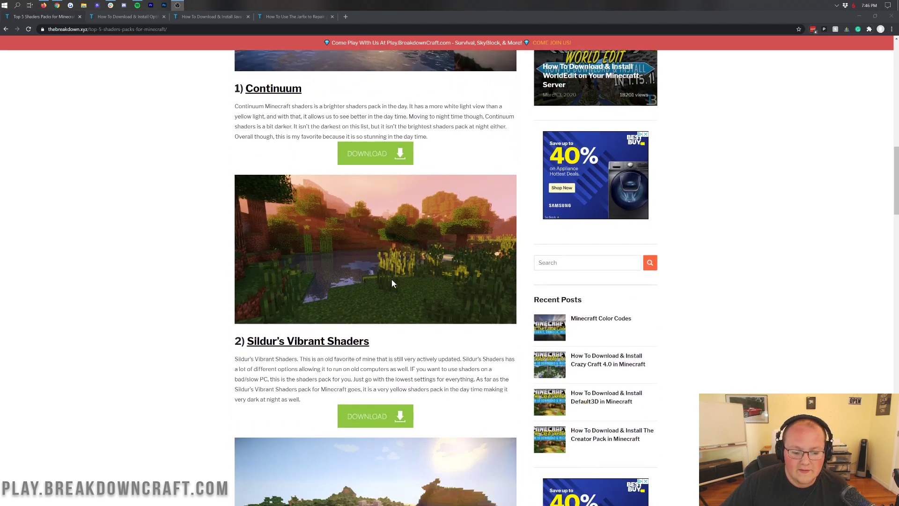
{"action": "scroll", "coordinate": [396, 285], "scroll_direction": "down", "scroll_amount": 5}
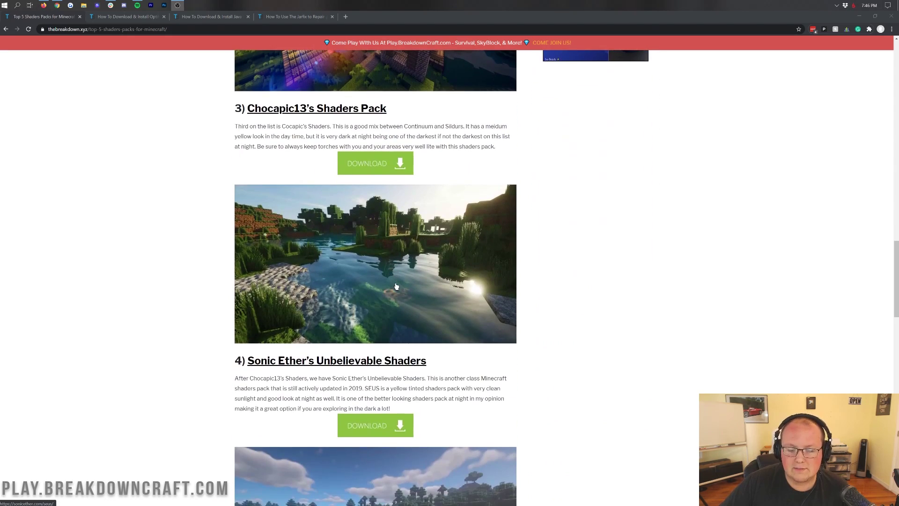
{"action": "scroll", "coordinate": [396, 286], "scroll_direction": "up", "scroll_amount": 2}
{"action": "scroll", "coordinate": [396, 285], "scroll_direction": "up", "scroll_amount": 3}
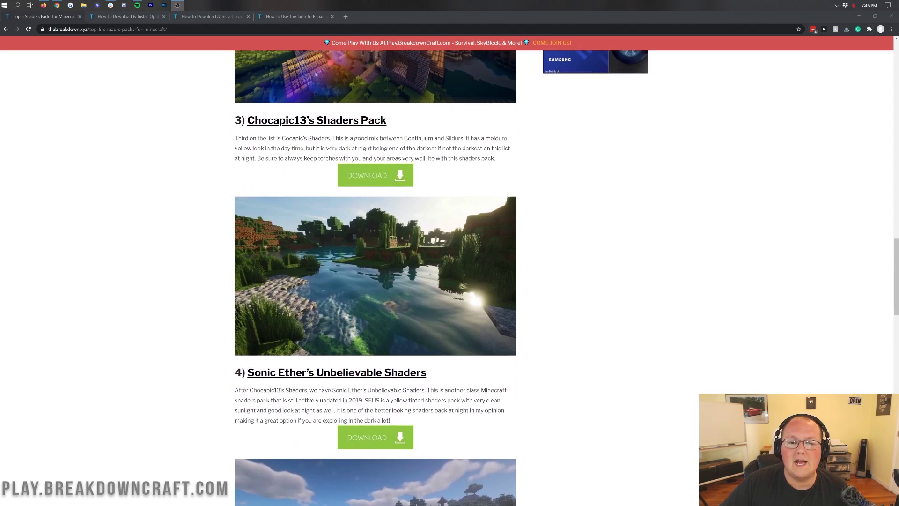
{"action": "scroll", "coordinate": [311, 287], "scroll_direction": "down", "scroll_amount": 5}
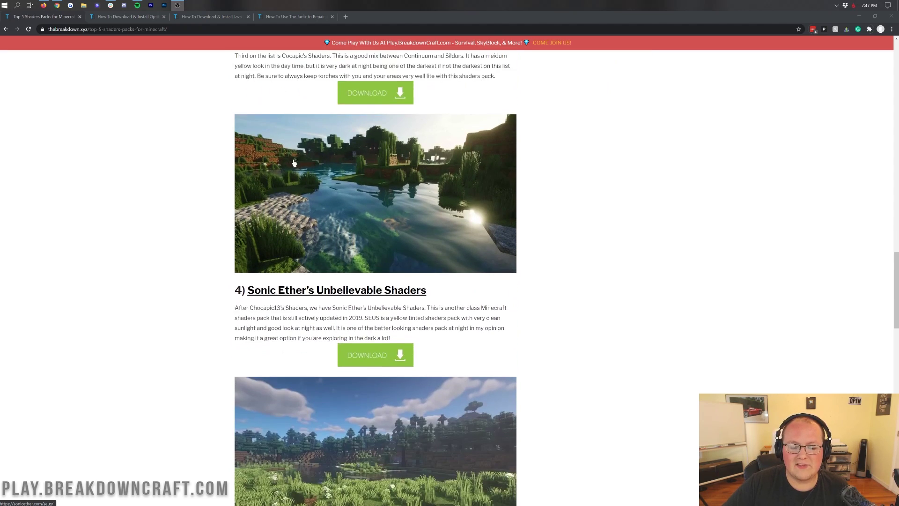
{"action": "scroll", "coordinate": [365, 206], "scroll_direction": "up", "scroll_amount": 1}
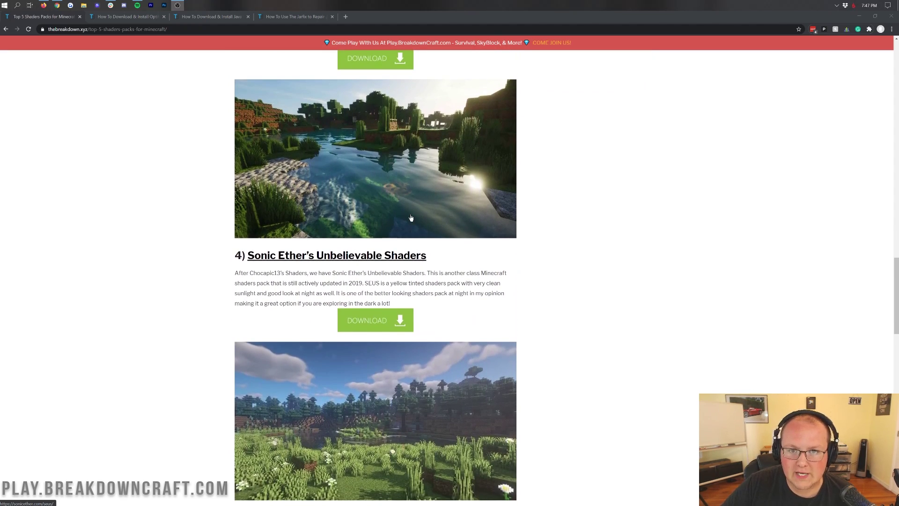
{"action": "scroll", "coordinate": [383, 273], "scroll_direction": "down", "scroll_amount": 6}
{"action": "scroll", "coordinate": [365, 262], "scroll_direction": "up", "scroll_amount": 9}
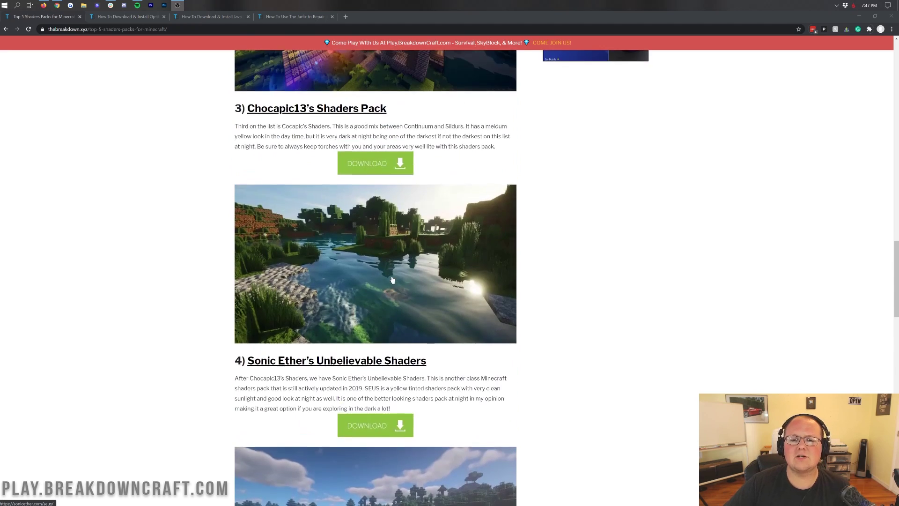
{"action": "scroll", "coordinate": [381, 199], "scroll_direction": "down", "scroll_amount": 4}
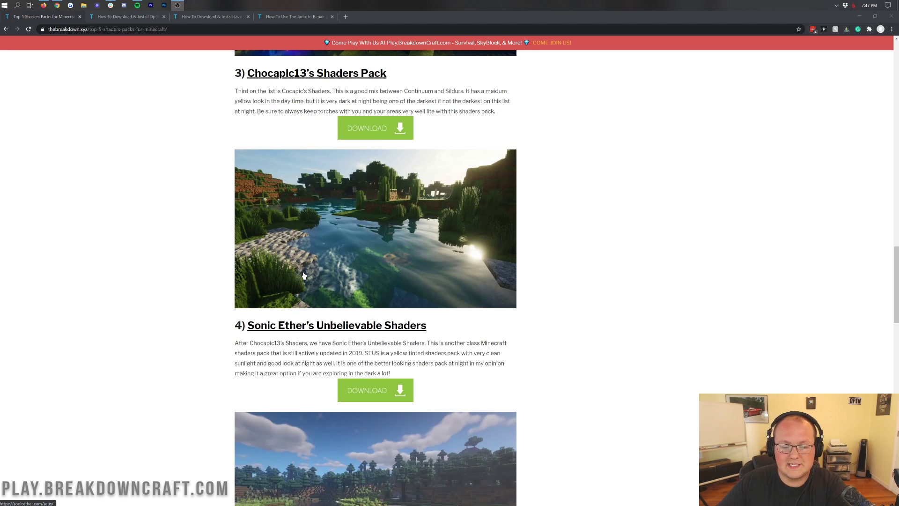
{"action": "scroll", "coordinate": [450, 248], "scroll_direction": "down", "scroll_amount": 3}
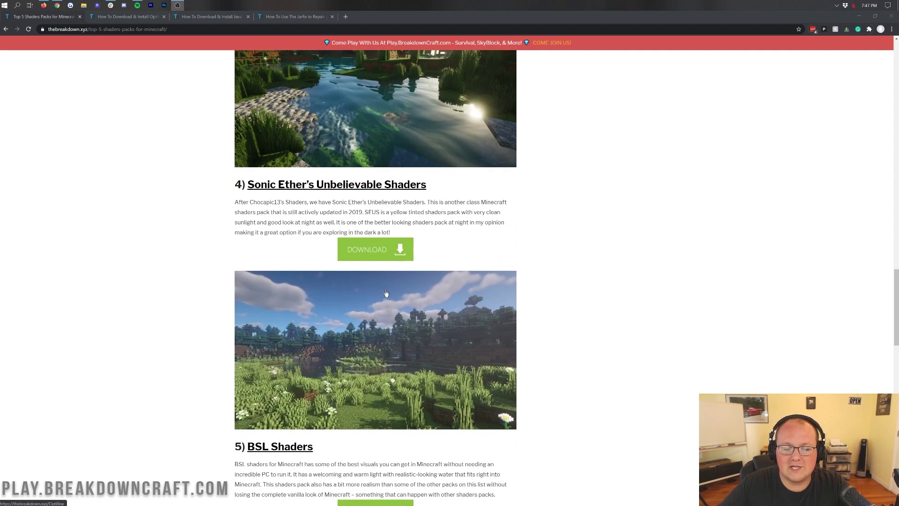
Open the Sonic Ether shaders page, then the Chocapic13 install guide and its download page
{"action": "left_click", "coordinate": [358, 251]}
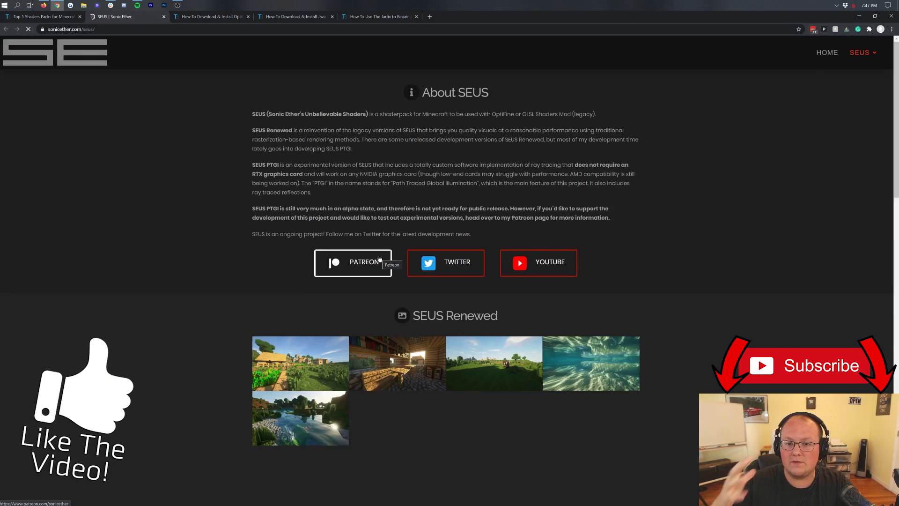
{"action": "left_click", "coordinate": [26, 20]}
{"action": "scroll", "coordinate": [375, 240], "scroll_direction": "up", "scroll_amount": 5}
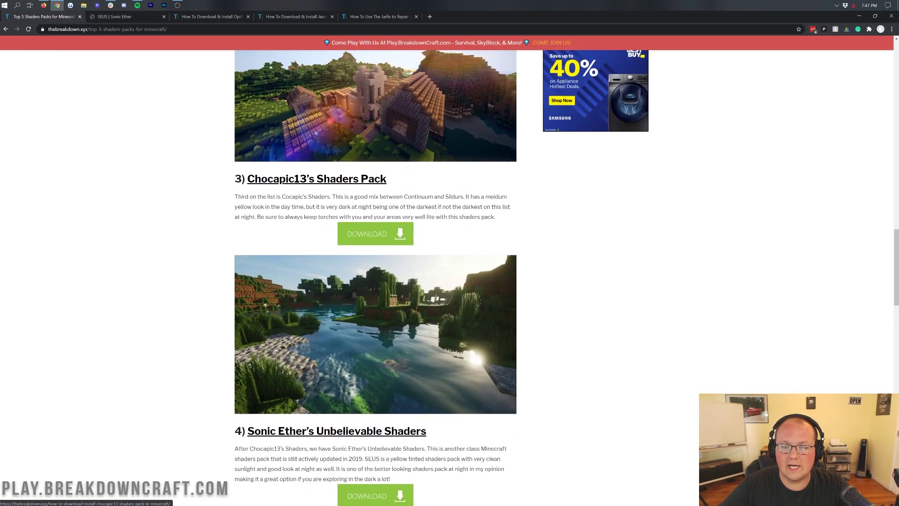
{"action": "left_click", "coordinate": [375, 239]}
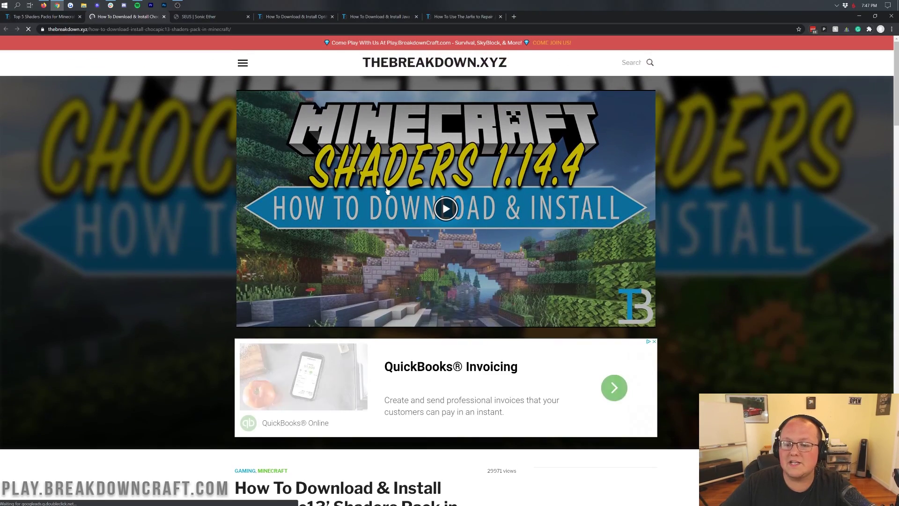
{"action": "scroll", "coordinate": [387, 191], "scroll_direction": "down", "scroll_amount": 9}
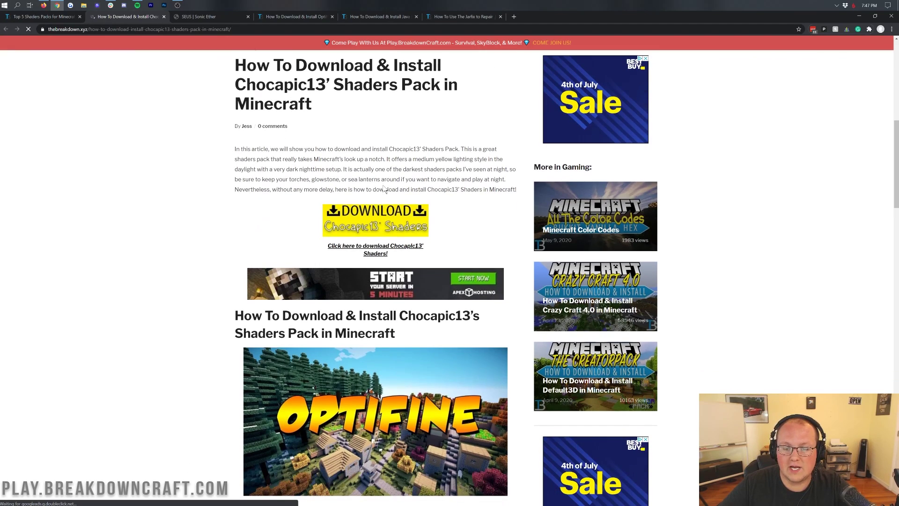
{"action": "scroll", "coordinate": [383, 188], "scroll_direction": "up", "scroll_amount": 5}
{"action": "scroll", "coordinate": [353, 304], "scroll_direction": "down", "scroll_amount": 5}
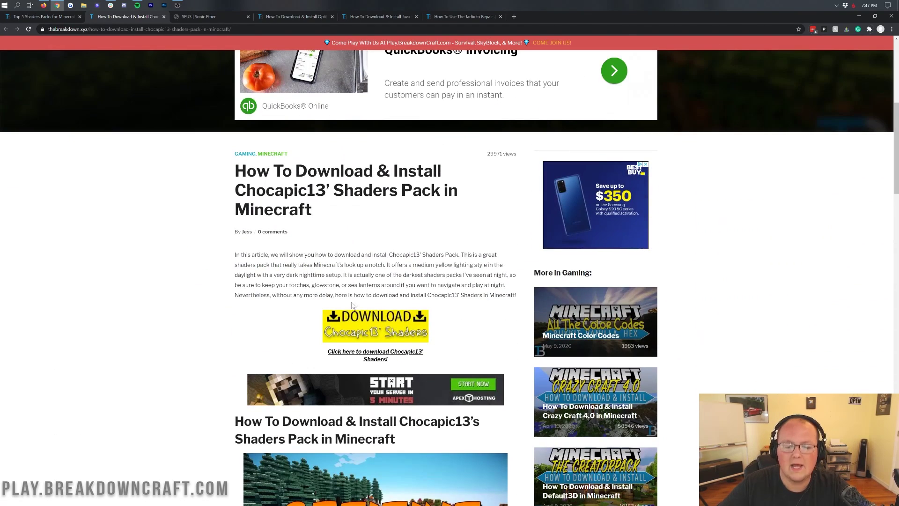
{"action": "left_click", "coordinate": [356, 320]}
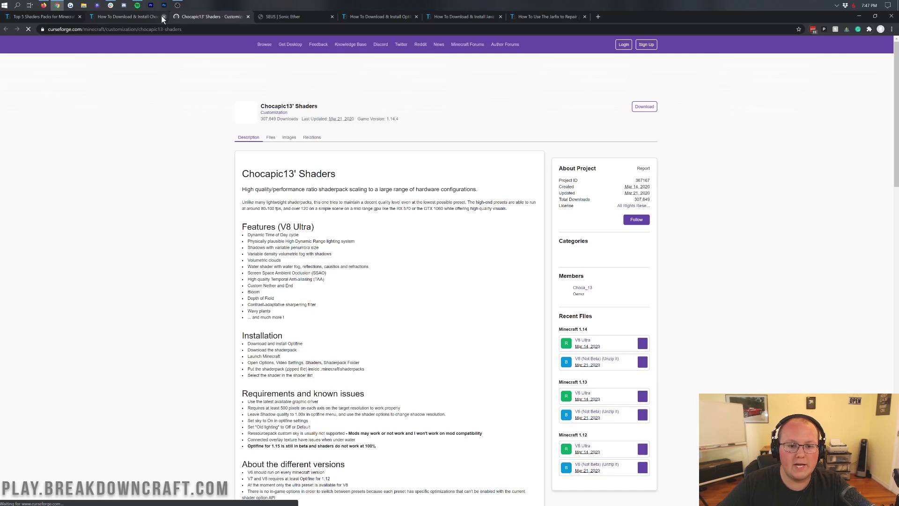
Close the extra tabs, reopen the Sonic Ether page and scroll to its Downloads section
{"action": "left_click", "coordinate": [162, 17]}
{"action": "left_click", "coordinate": [162, 17]}
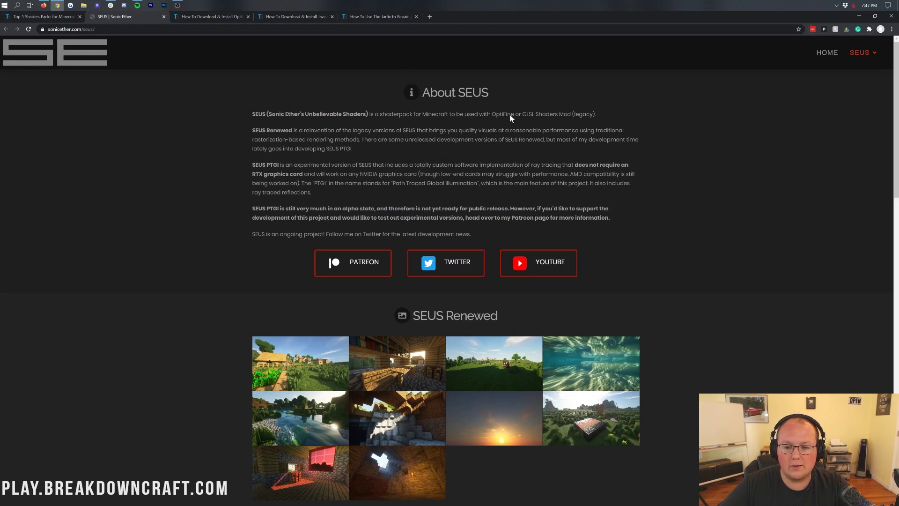
{"action": "left_click", "coordinate": [164, 17]}
{"action": "scroll", "coordinate": [366, 251], "scroll_direction": "down", "scroll_amount": 5}
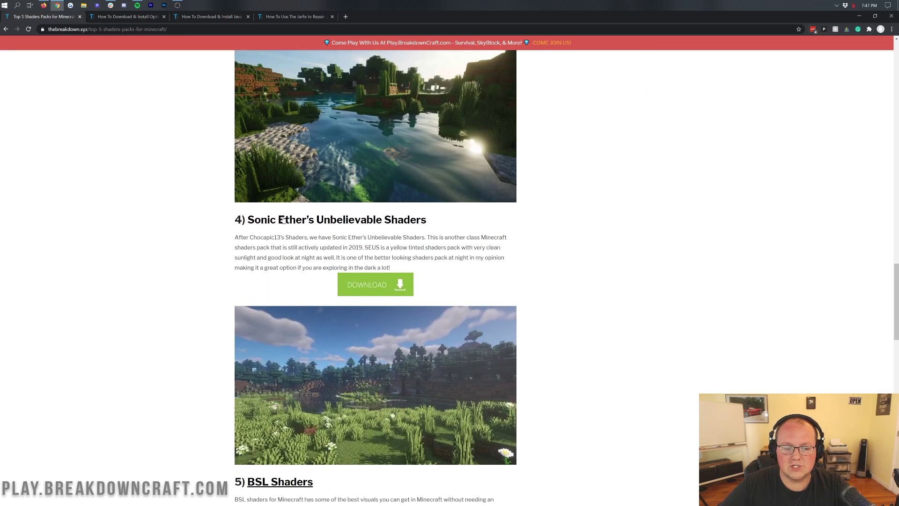
{"action": "left_click", "coordinate": [366, 252]}
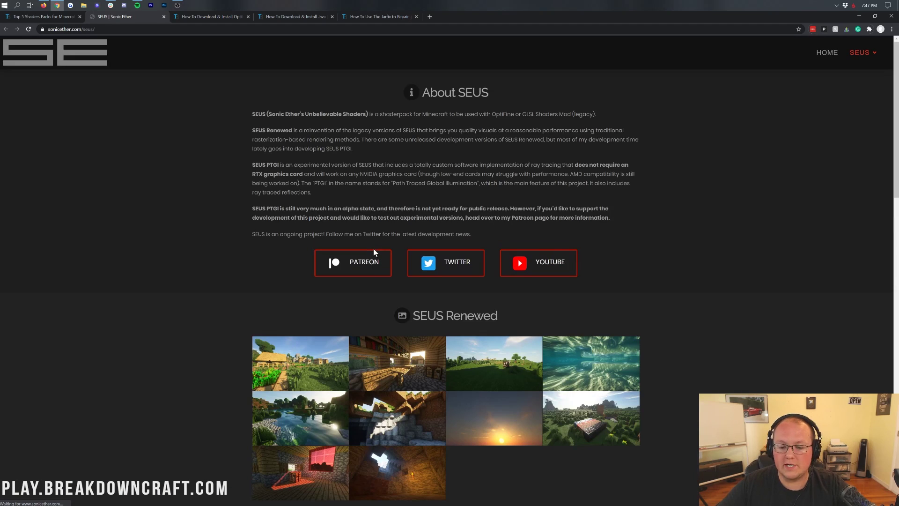
{"action": "scroll", "coordinate": [448, 246], "scroll_direction": "down", "scroll_amount": 12}
{"action": "scroll", "coordinate": [447, 255], "scroll_direction": "down", "scroll_amount": 5}
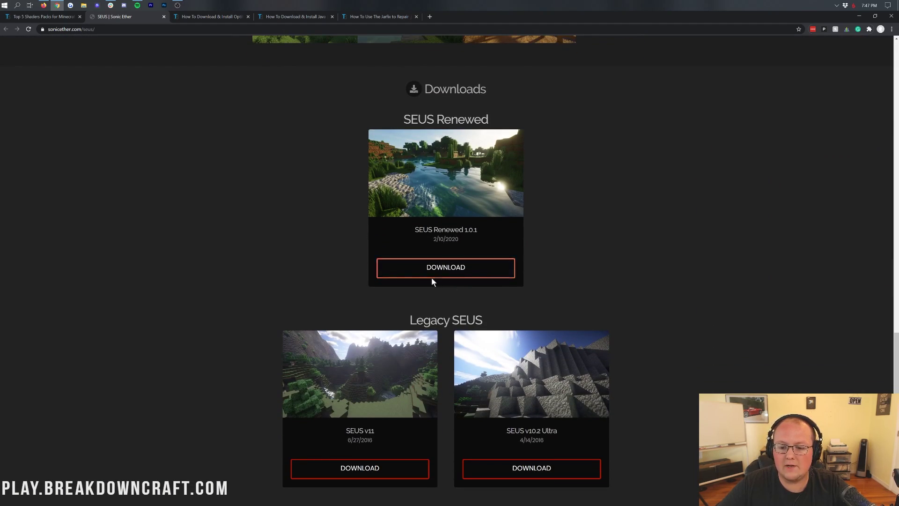
Accept the EULA and download SEUS Renewed v1.0.1, then view and close the abridged EULA
{"action": "left_click", "coordinate": [464, 270]}
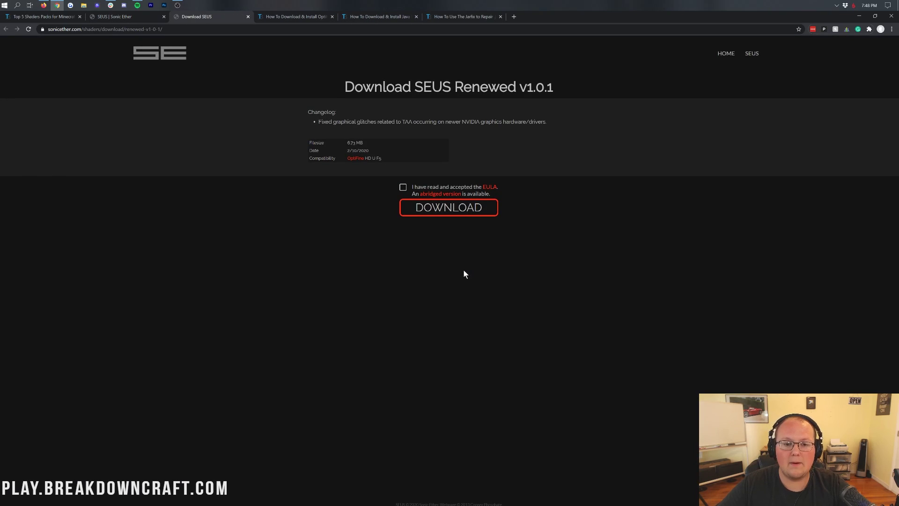
{"action": "left_click", "coordinate": [404, 187]}
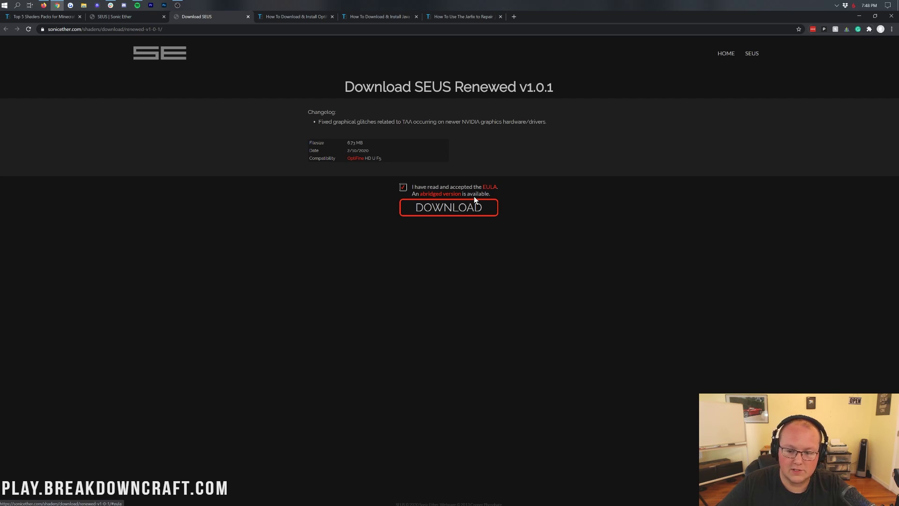
{"action": "left_click", "coordinate": [443, 209]}
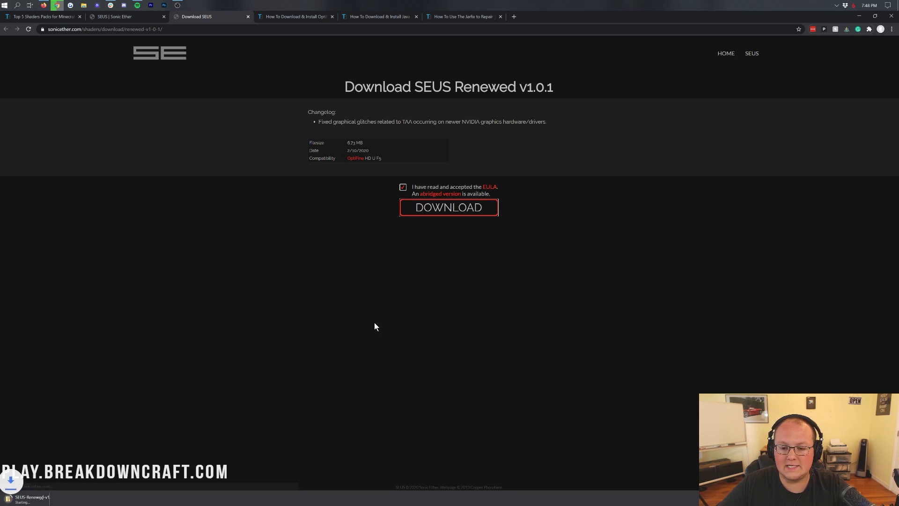
{"action": "left_click", "coordinate": [439, 195]}
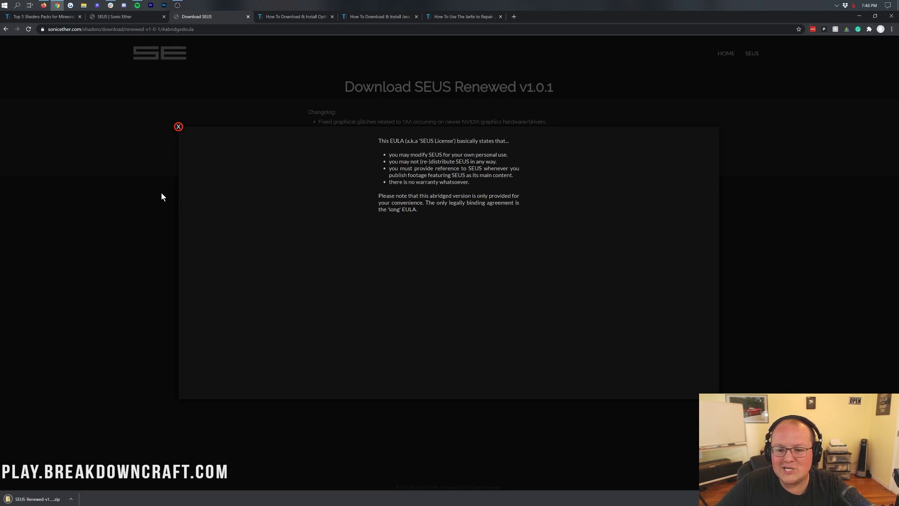
{"action": "left_click", "coordinate": [178, 126]}
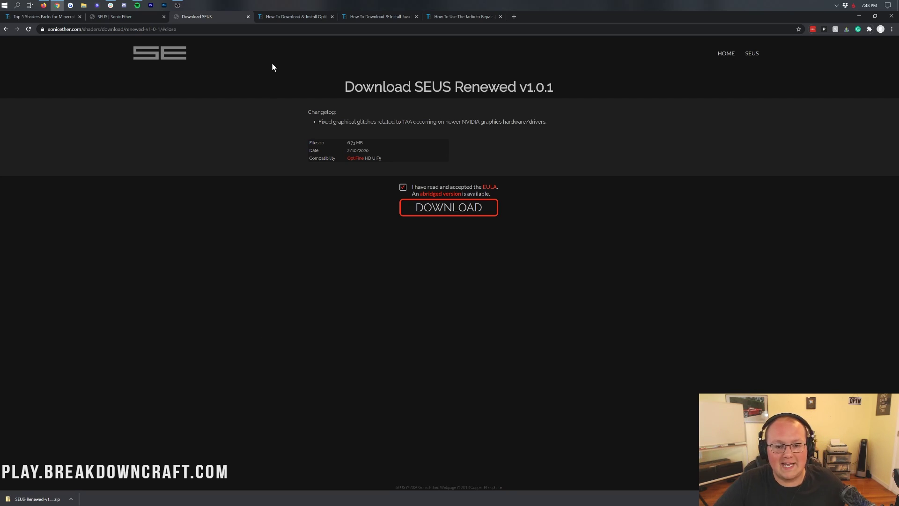
Read through the 'How To Download & Install Optifine' article and follow its Download Optifine link
{"action": "left_click", "coordinate": [274, 16]}
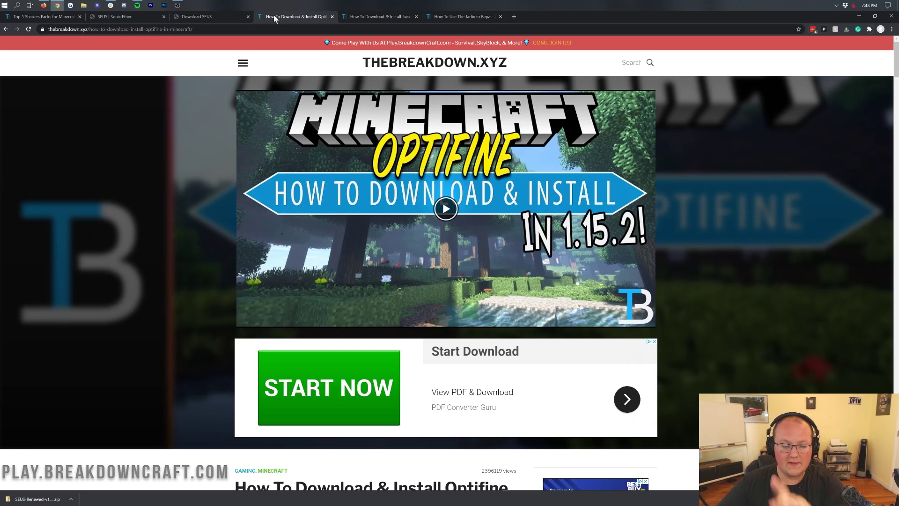
{"action": "scroll", "coordinate": [278, 201], "scroll_direction": "down", "scroll_amount": 4}
{"action": "scroll", "coordinate": [278, 201], "scroll_direction": "down", "scroll_amount": 5}
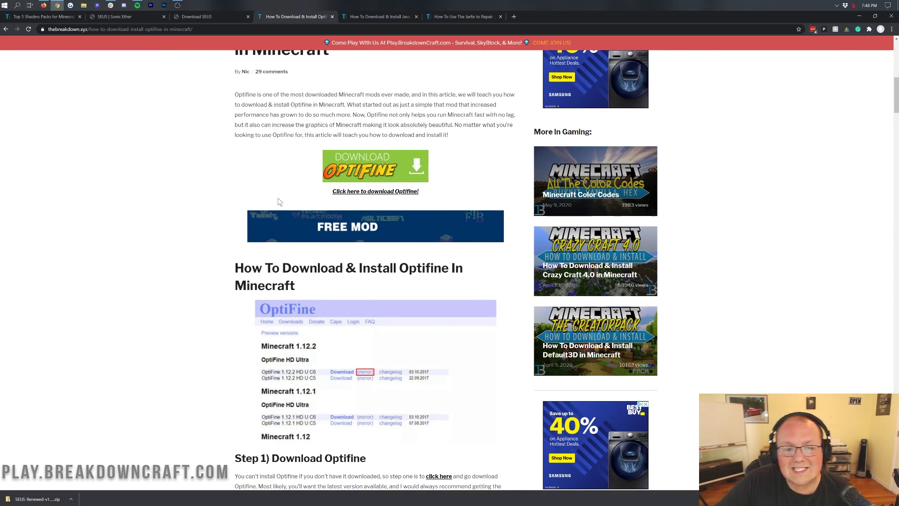
{"action": "scroll", "coordinate": [278, 202], "scroll_direction": "up", "scroll_amount": 3}
{"action": "scroll", "coordinate": [278, 201], "scroll_direction": "down", "scroll_amount": 2}
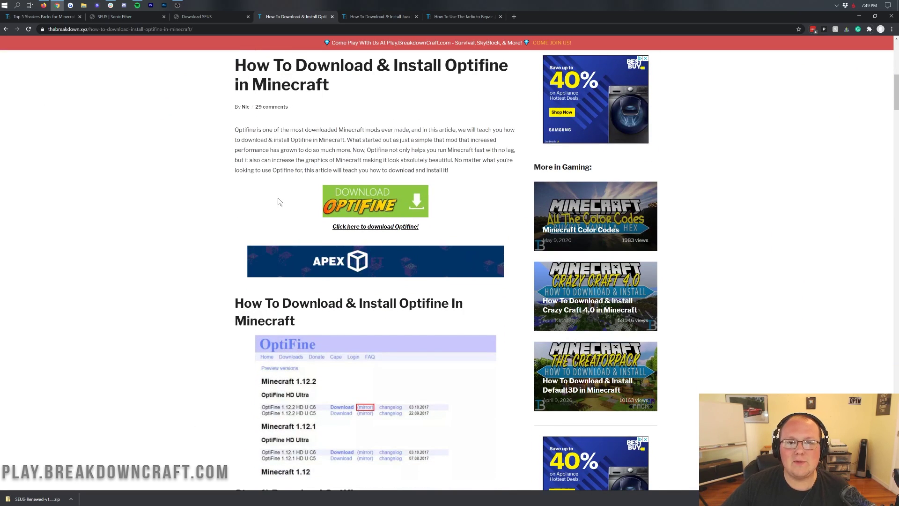
{"action": "scroll", "coordinate": [278, 201], "scroll_direction": "down", "scroll_amount": 12}
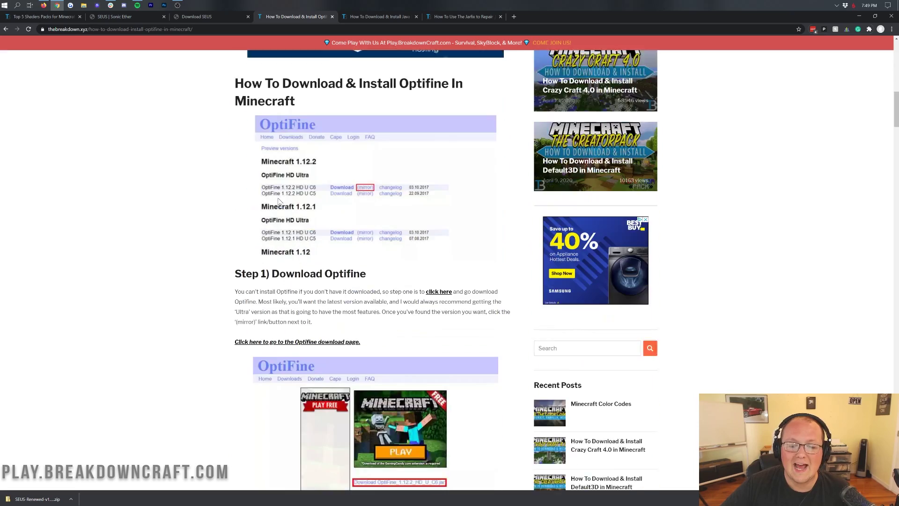
{"action": "scroll", "coordinate": [278, 201], "scroll_direction": "up", "scroll_amount": 8}
{"action": "scroll", "coordinate": [277, 200], "scroll_direction": "up", "scroll_amount": 12}
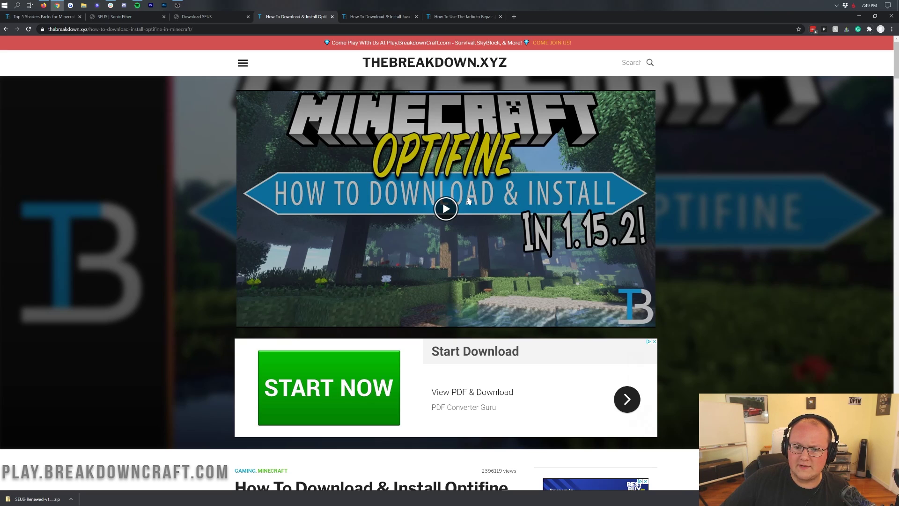
{"action": "scroll", "coordinate": [476, 173], "scroll_direction": "down", "scroll_amount": 10}
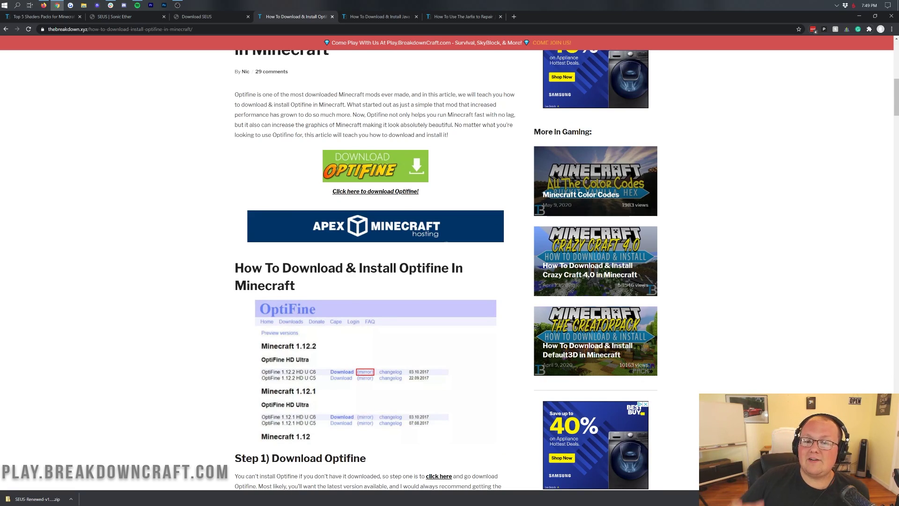
{"action": "left_click", "coordinate": [365, 168]}
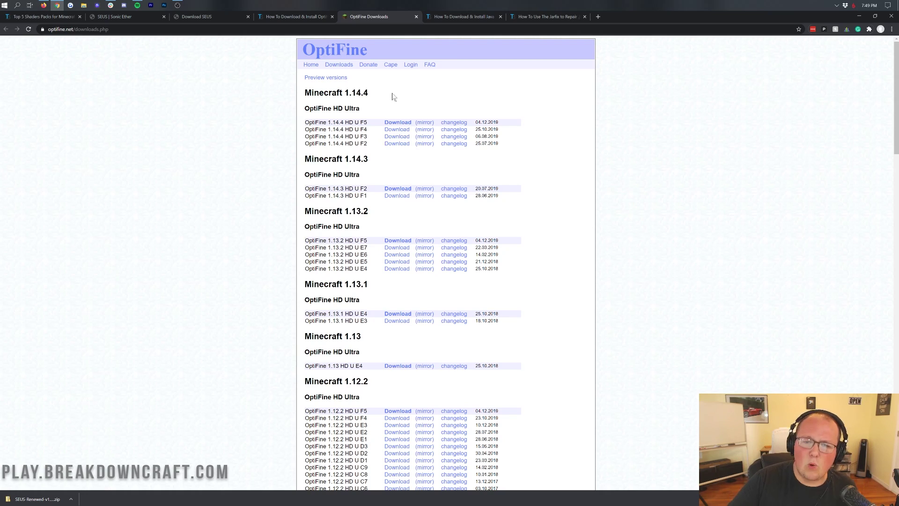
Expand the Preview versions list and open the mirror for OptiFine 1.16.1 HD U G2 pre2
{"action": "left_click_drag", "start_coordinate": [369, 92], "coordinate": [335, 93]}
{"action": "left_click", "coordinate": [335, 90]}
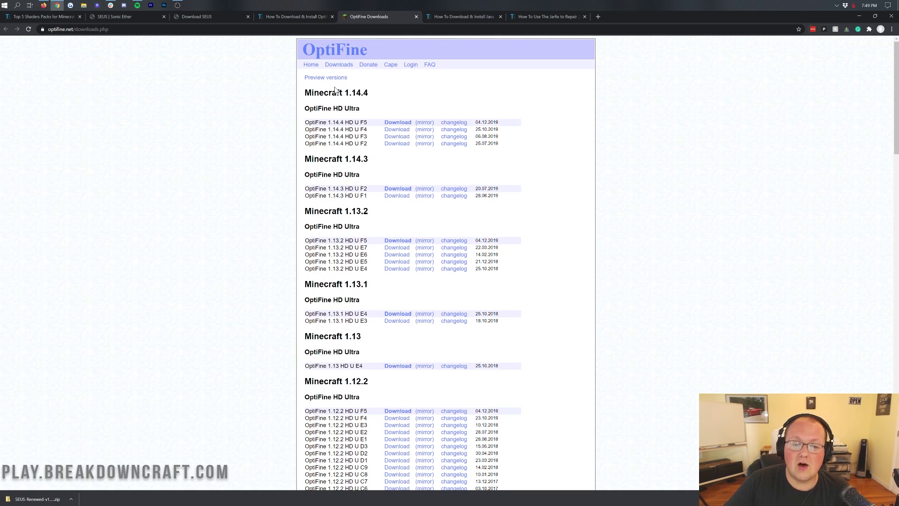
{"action": "left_click", "coordinate": [312, 80]}
{"action": "left_click_drag", "start_coordinate": [305, 91], "coordinate": [343, 90]}
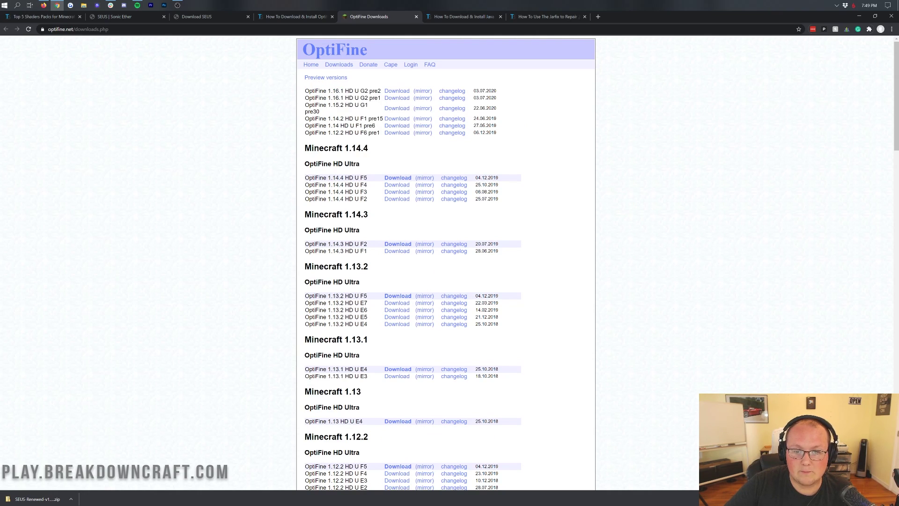
{"action": "left_click", "coordinate": [339, 78]}
{"action": "left_click", "coordinate": [317, 78]}
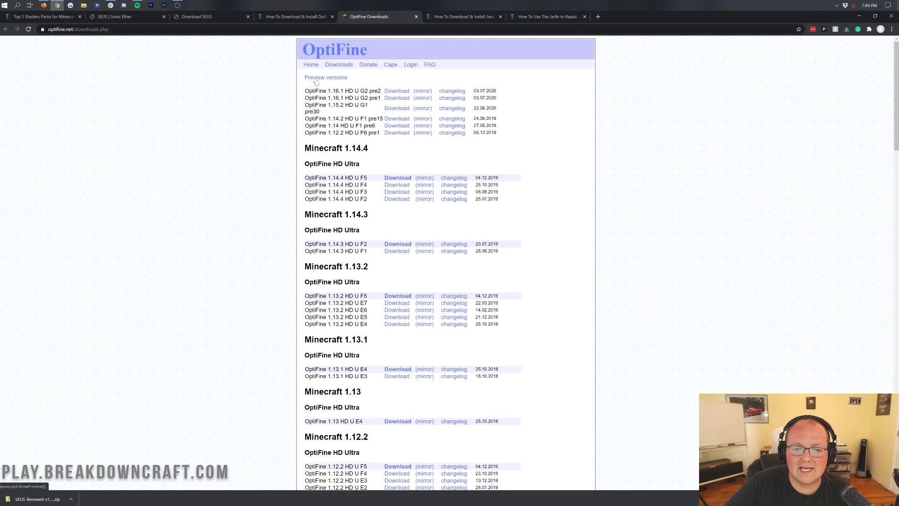
{"action": "left_click_drag", "start_coordinate": [307, 91], "coordinate": [345, 91]}
{"action": "left_click", "coordinate": [344, 91]}
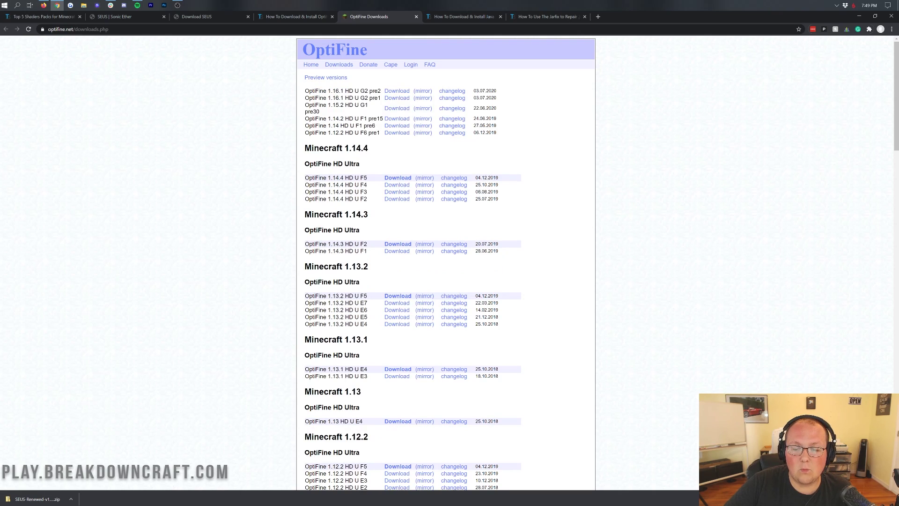
{"action": "left_click", "coordinate": [425, 92]}
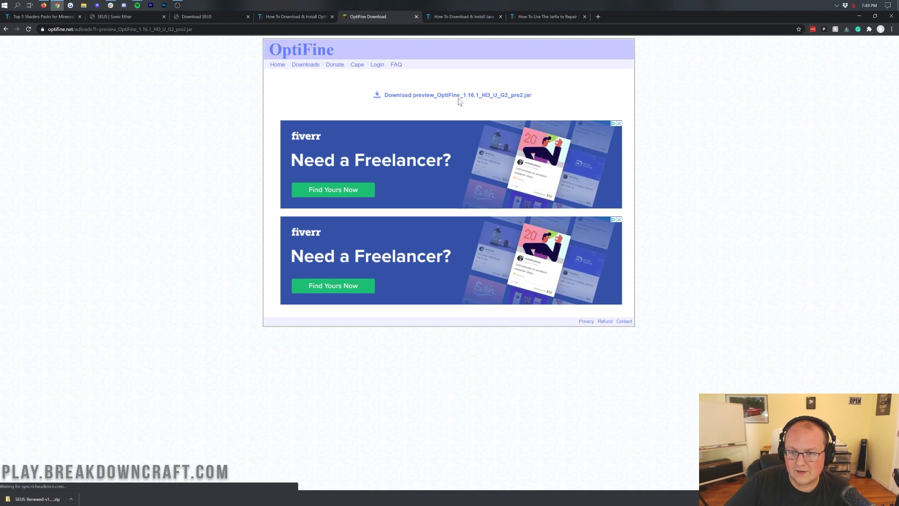
Download preview_OptiFine_1.16.1_HD_U_G2_pre2.jar, keep it past the safety warning, and return to Downloads
{"action": "left_click", "coordinate": [411, 99]}
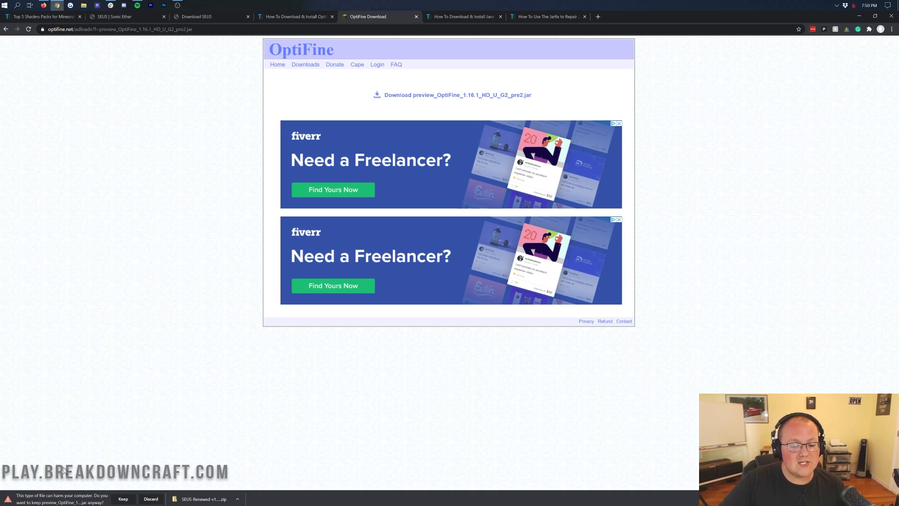
{"action": "left_click", "coordinate": [124, 499]}
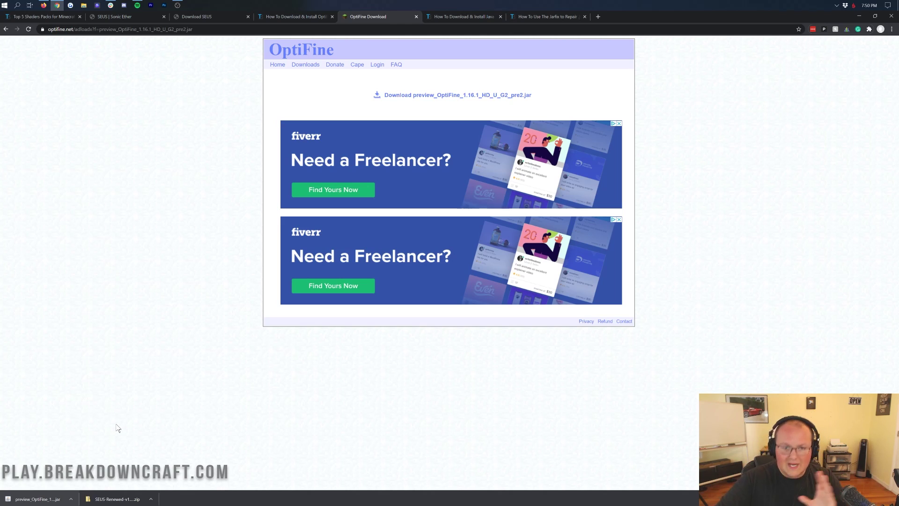
{"action": "left_click", "coordinate": [310, 64]}
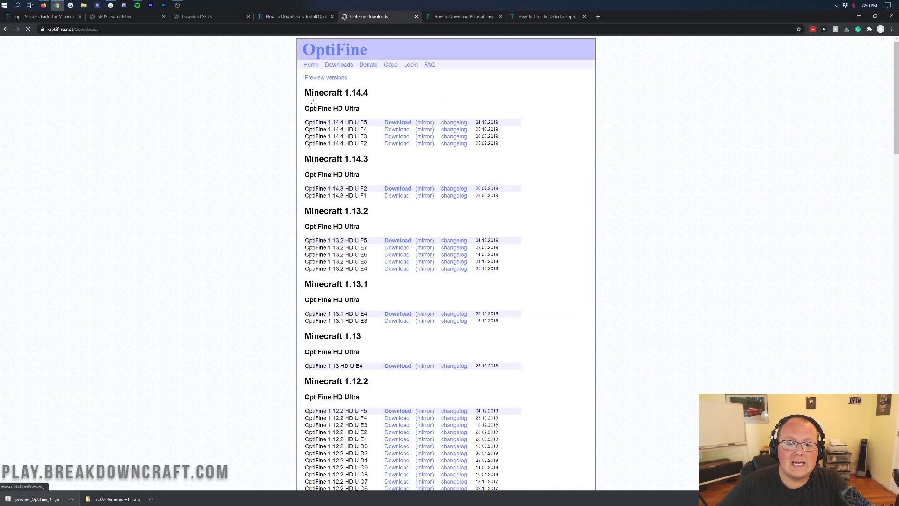
Compare builds by highlighting the 1.14.4 and 1.13 headings and toggling the Preview versions list
{"action": "left_click_drag", "start_coordinate": [375, 96], "coordinate": [301, 100]}
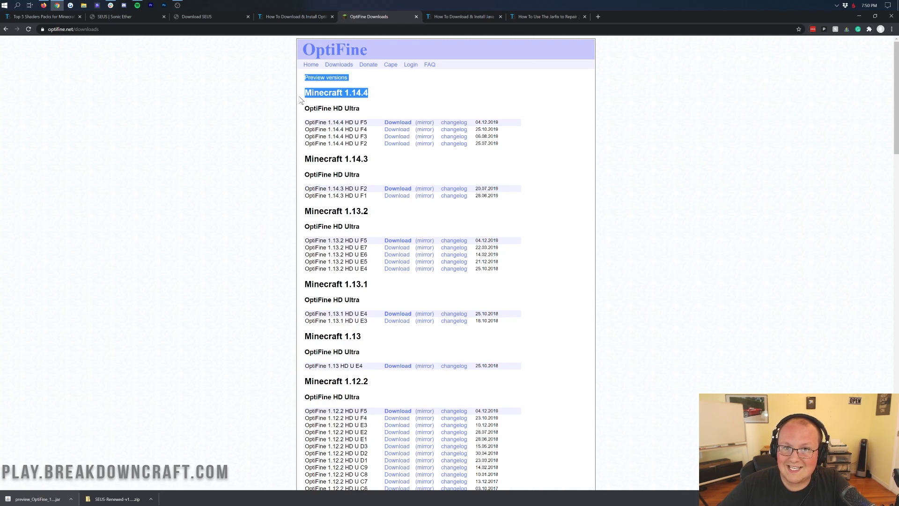
{"action": "left_click_drag", "start_coordinate": [364, 338], "coordinate": [305, 336]}
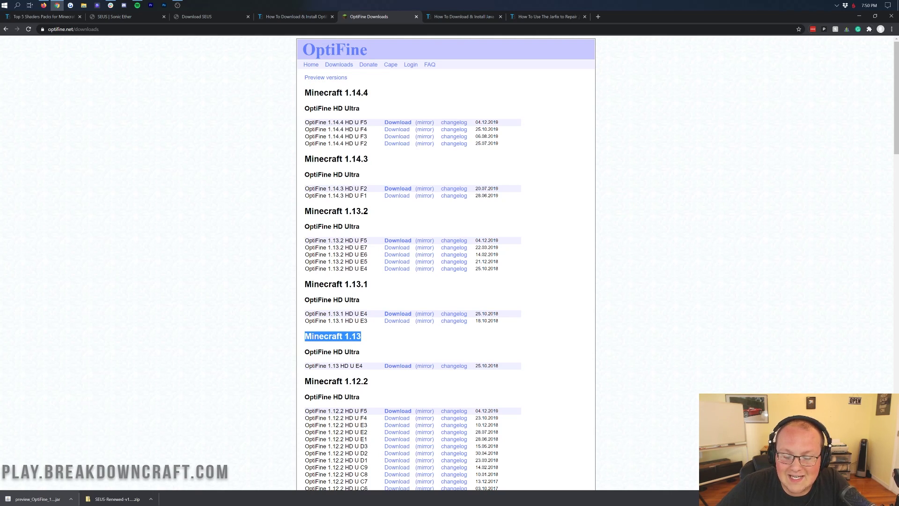
{"action": "left_click", "coordinate": [305, 337]}
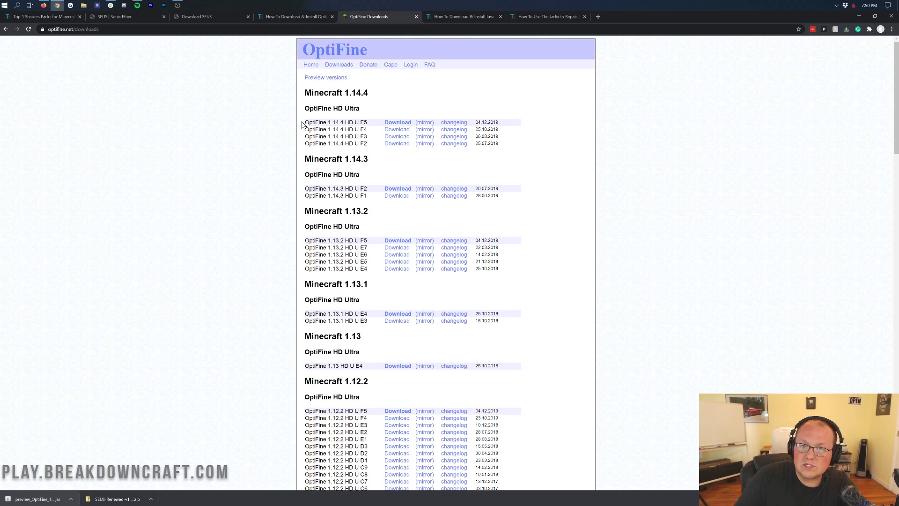
{"action": "left_click", "coordinate": [316, 79]}
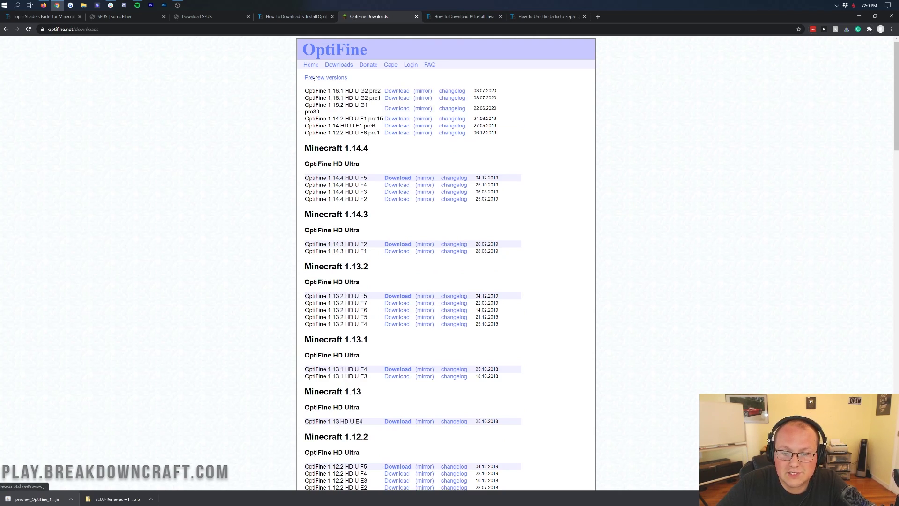
{"action": "left_click", "coordinate": [316, 79]}
{"action": "left_click_drag", "start_coordinate": [369, 93], "coordinate": [311, 92]}
{"action": "left_click", "coordinate": [311, 93]}
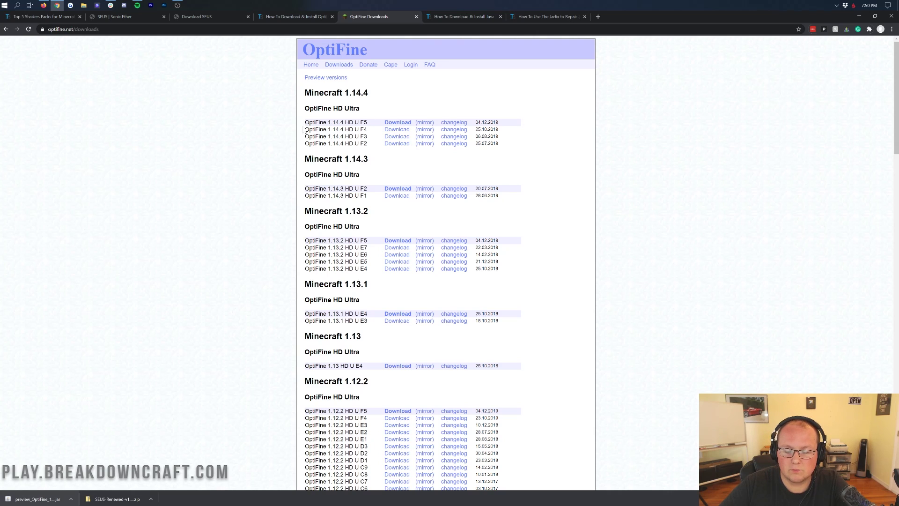
{"action": "left_click", "coordinate": [331, 78]}
{"action": "left_click", "coordinate": [331, 78]}
{"action": "left_click_drag", "start_coordinate": [350, 78], "coordinate": [372, 94]}
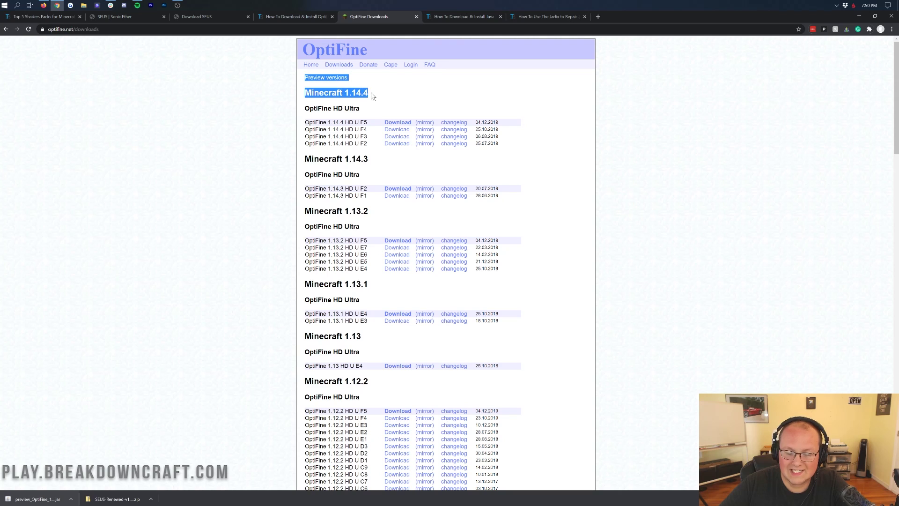
{"action": "left_click", "coordinate": [372, 96]}
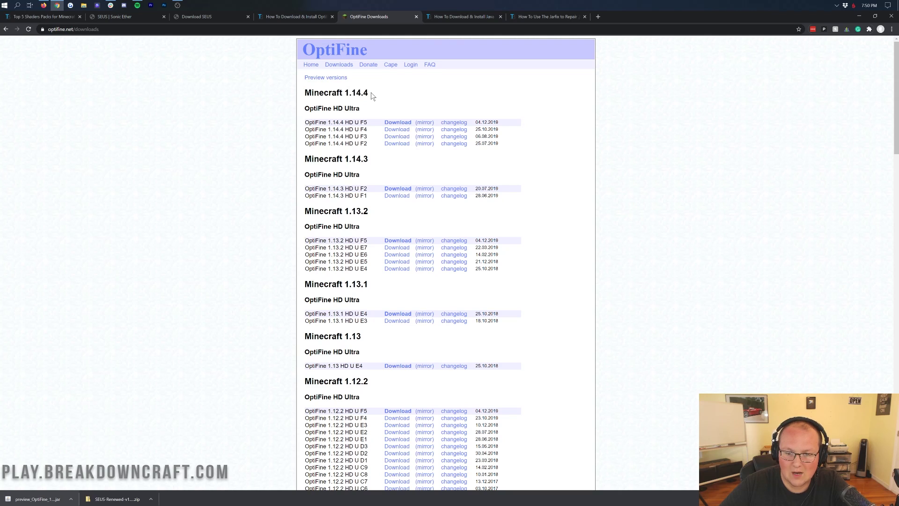
Back out of the OptiFine 1.14.4 HD U F5 mirror, check the Java tutorial, and minimise Chrome
{"action": "left_click", "coordinate": [417, 122]}
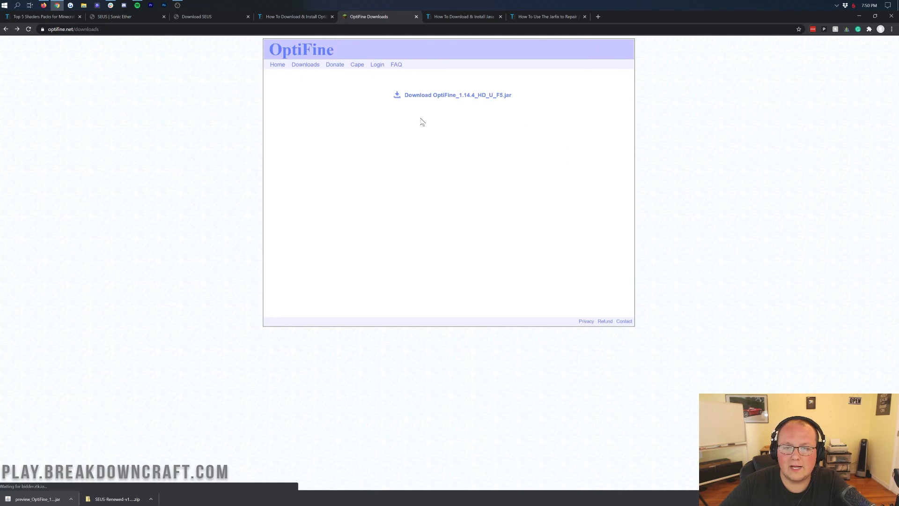
{"action": "key", "text": "alt+Left"}
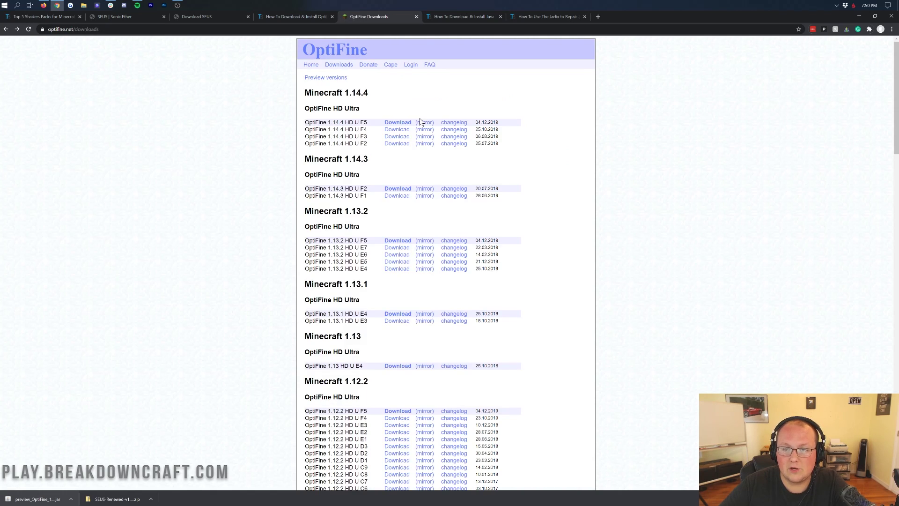
{"action": "left_click", "coordinate": [323, 81]}
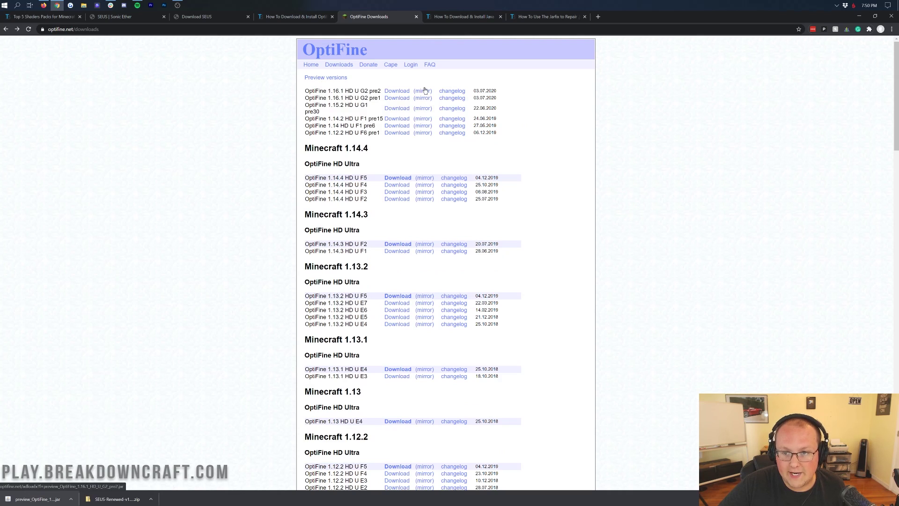
{"action": "left_click", "coordinate": [465, 16]}
{"action": "left_click", "coordinate": [859, 17]}
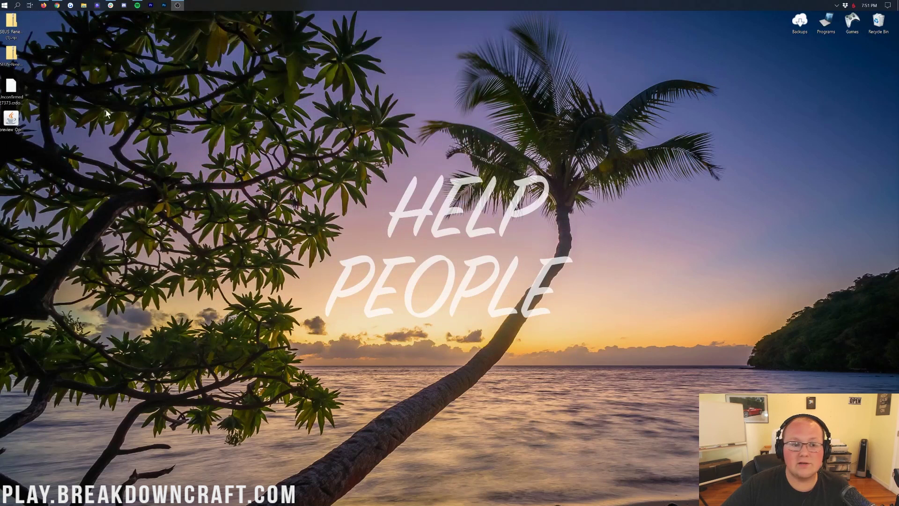
Arrange the SEUS Renewed zips and the OptiFine preview jar near the top of the desktop
{"action": "left_click_drag", "start_coordinate": [11, 21], "coordinate": [878, 23]}
{"action": "left_click", "coordinate": [14, 55]}
{"action": "left_click_drag", "start_coordinate": [18, 63], "coordinate": [203, 62]}
{"action": "left_click_drag", "start_coordinate": [12, 121], "coordinate": [221, 55]}
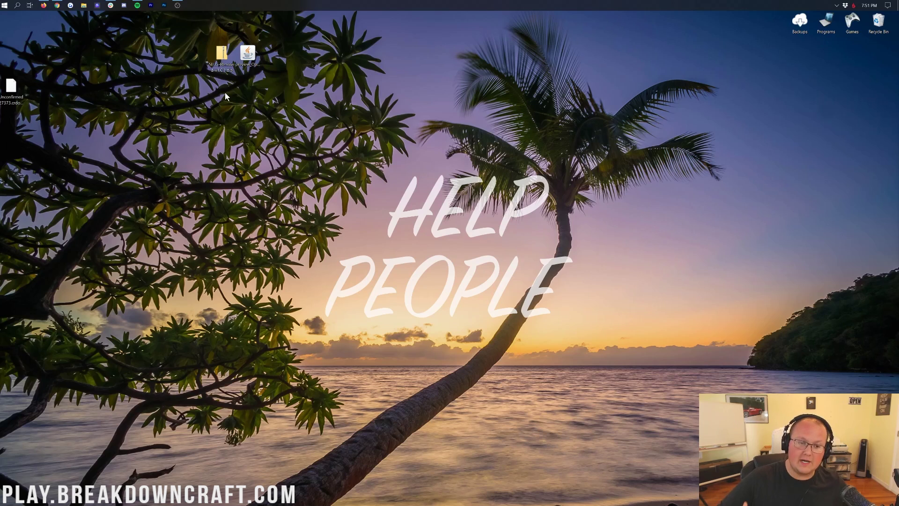
{"action": "left_click", "coordinate": [11, 90]}
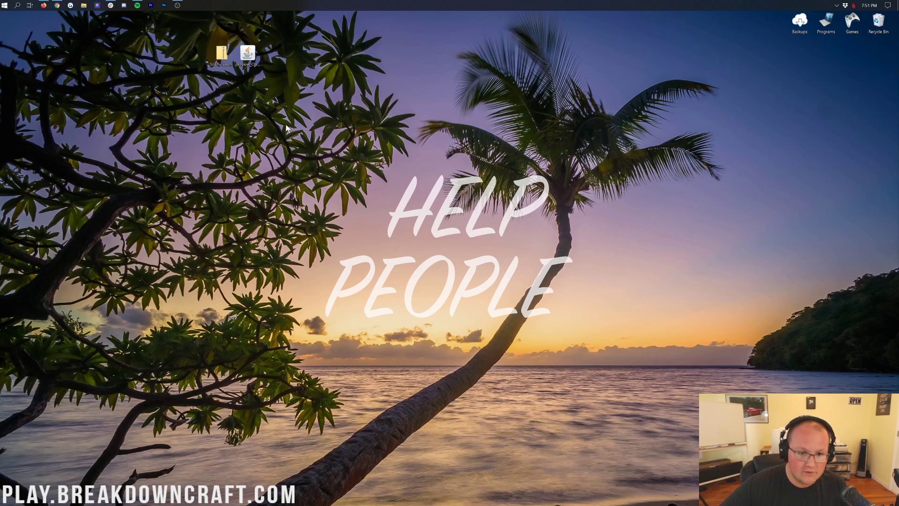
{"action": "left_click_drag", "start_coordinate": [299, 135], "coordinate": [117, 30]}
{"action": "left_click", "coordinate": [185, 86]}
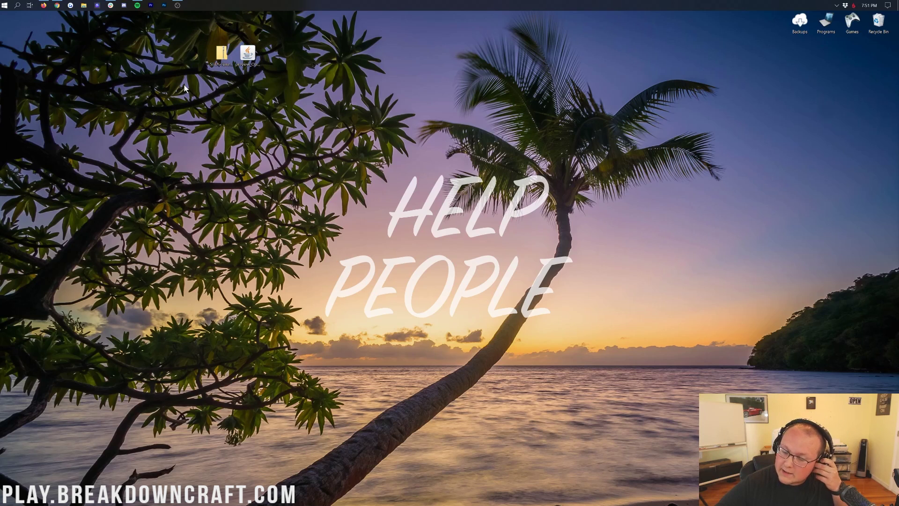
Open the Downloads folder via search, close it as empty, and select the OptiFine jar
{"action": "left_click", "coordinate": [3, 5]}
{"action": "type", "text": "download"}
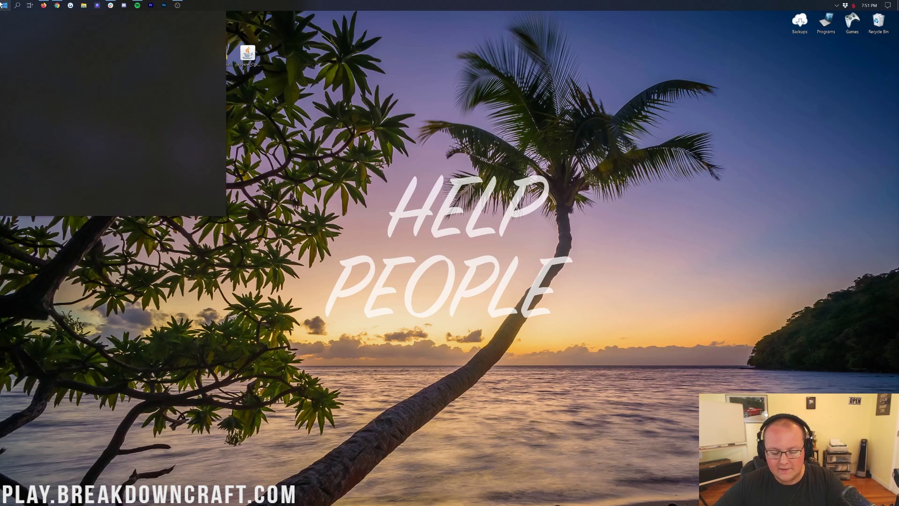
{"action": "left_click", "coordinate": [35, 71]}
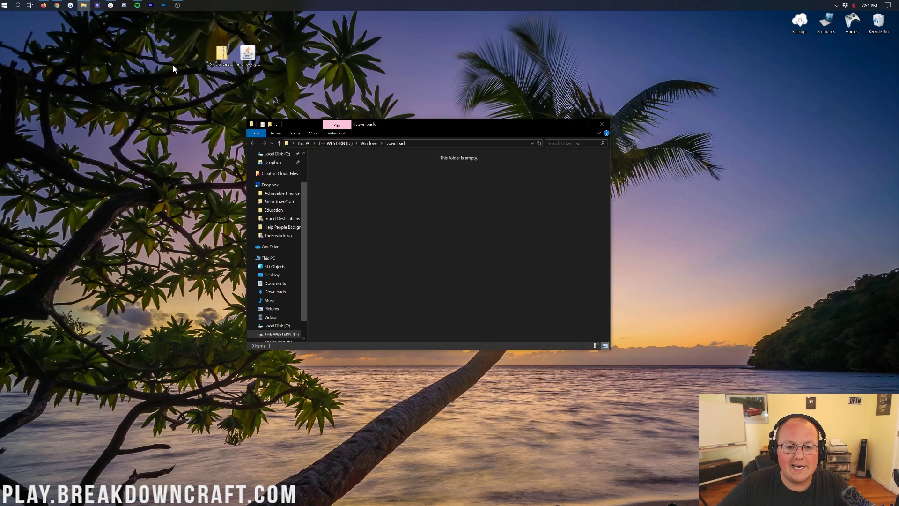
{"action": "left_click_drag", "start_coordinate": [323, 206], "coordinate": [257, 68]}
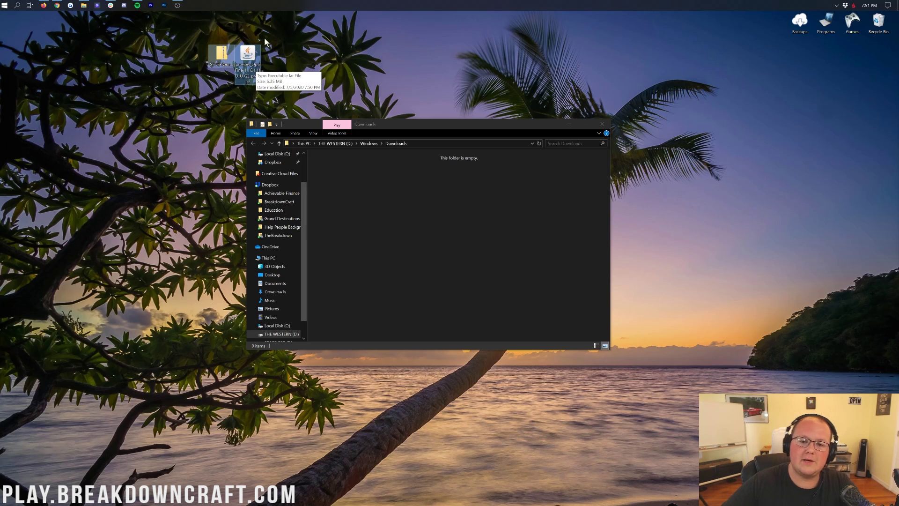
{"action": "left_click", "coordinate": [602, 123]}
{"action": "left_click", "coordinate": [248, 57]}
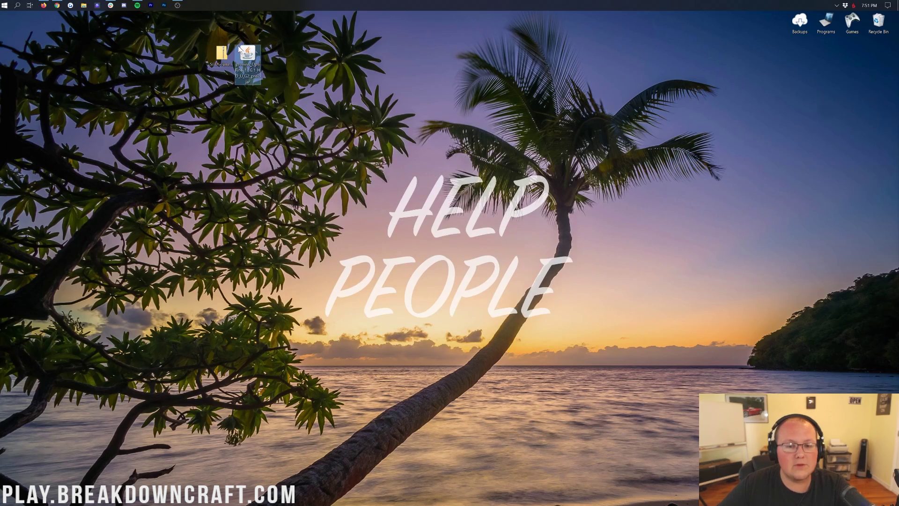
{"action": "right_click", "coordinate": [249, 58]}
{"action": "left_click", "coordinate": [271, 98]}
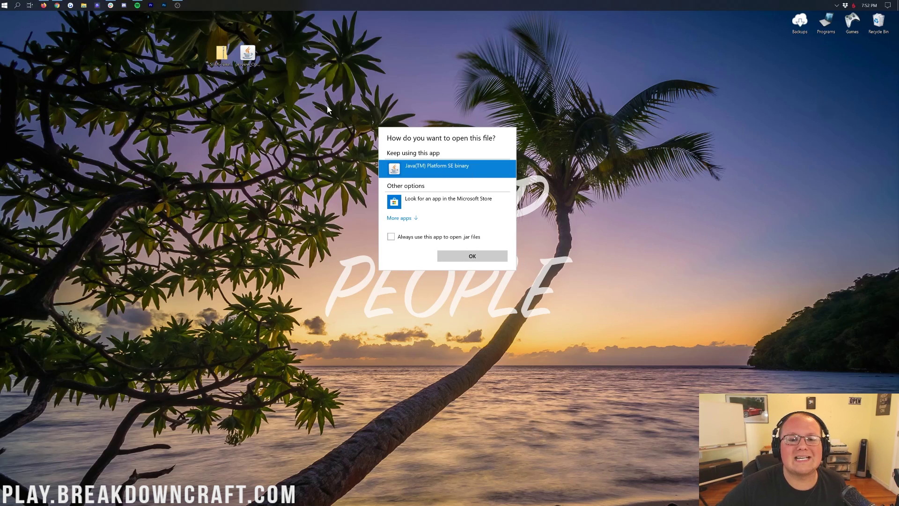
{"action": "left_click", "coordinate": [254, 62]}
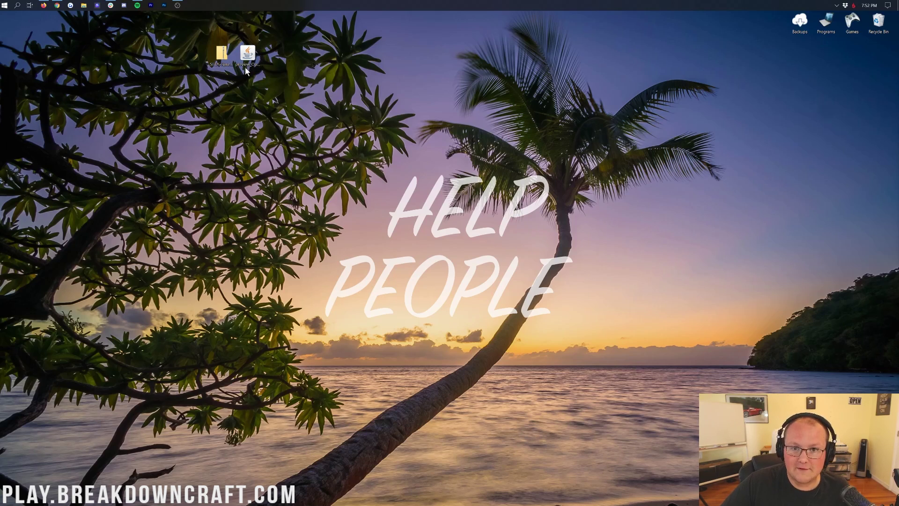
{"action": "left_click", "coordinate": [57, 5]}
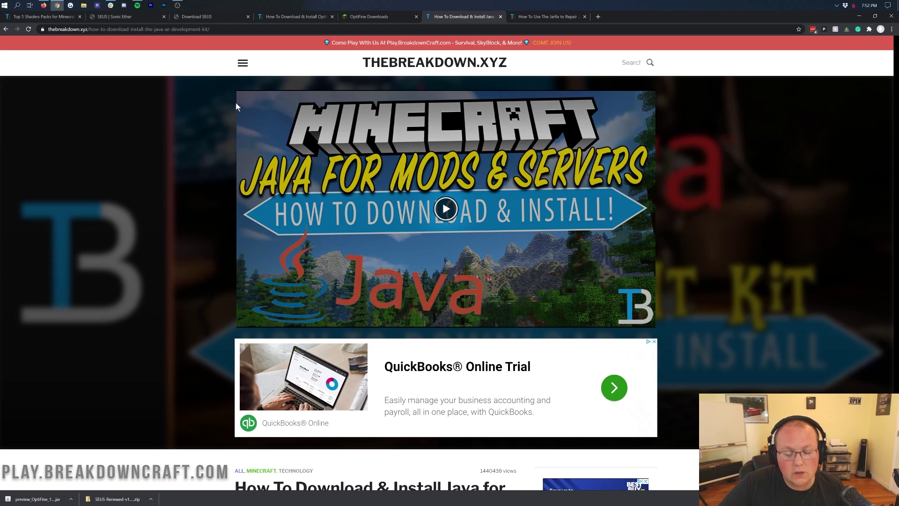
Read through the Java install tutorial and the Jarfix repair guide in Chrome
{"action": "scroll", "coordinate": [232, 112], "scroll_direction": "down", "scroll_amount": 1}
{"action": "scroll", "coordinate": [228, 125], "scroll_direction": "down", "scroll_amount": 6}
{"action": "left_click_drag", "start_coordinate": [384, 226], "coordinate": [509, 227]}
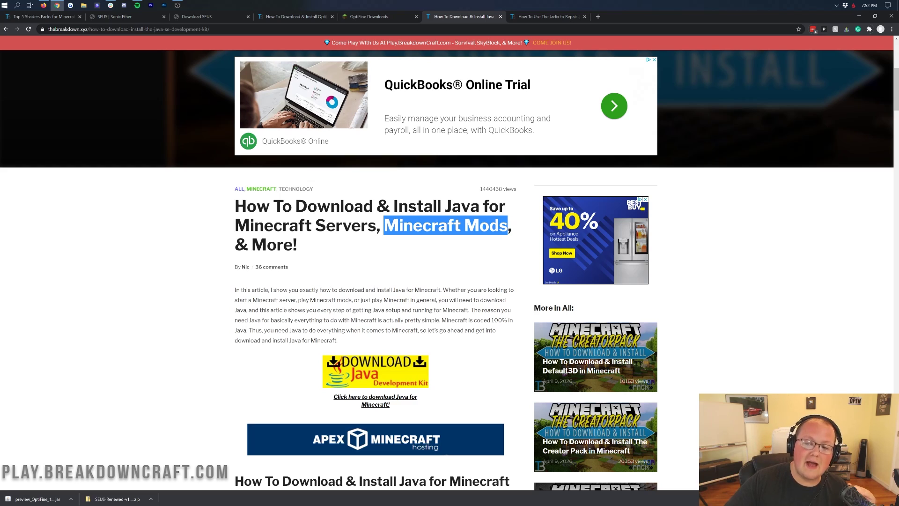
{"action": "left_click", "coordinate": [420, 249]}
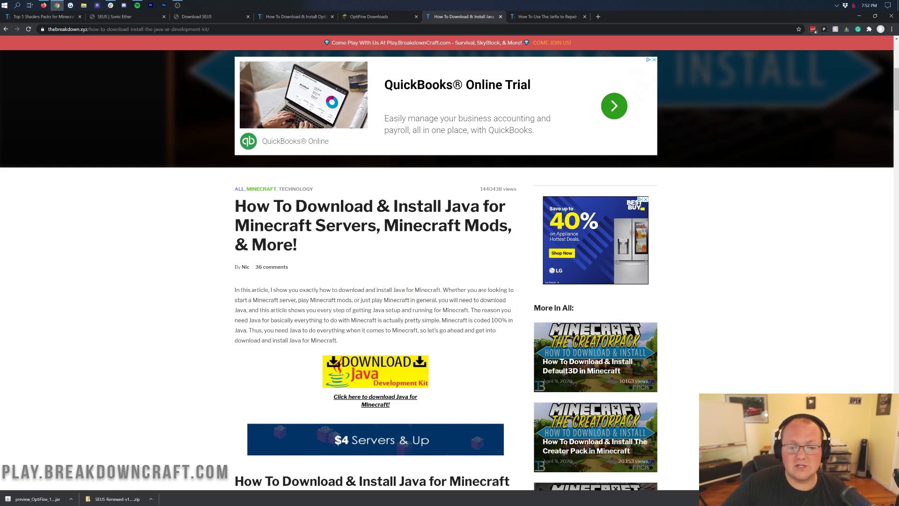
{"action": "scroll", "coordinate": [376, 270], "scroll_direction": "down", "scroll_amount": 17}
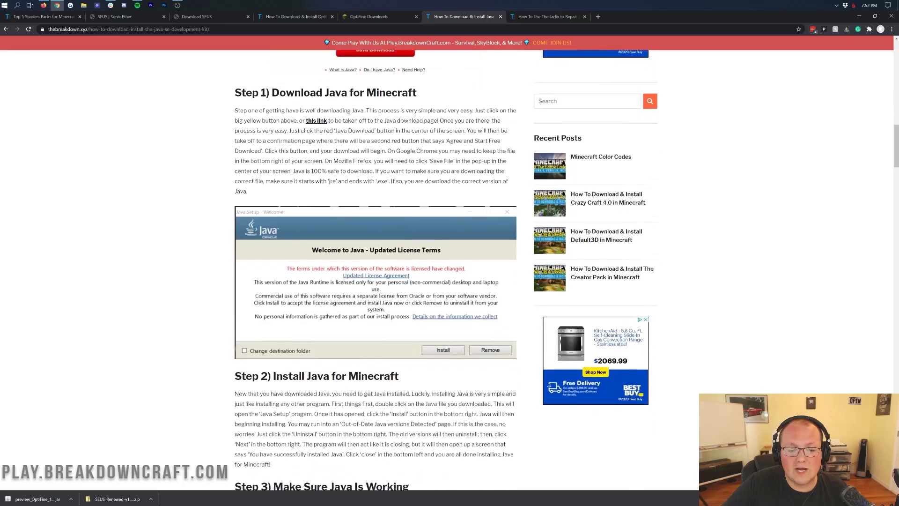
{"action": "scroll", "coordinate": [505, 274], "scroll_direction": "up", "scroll_amount": 17}
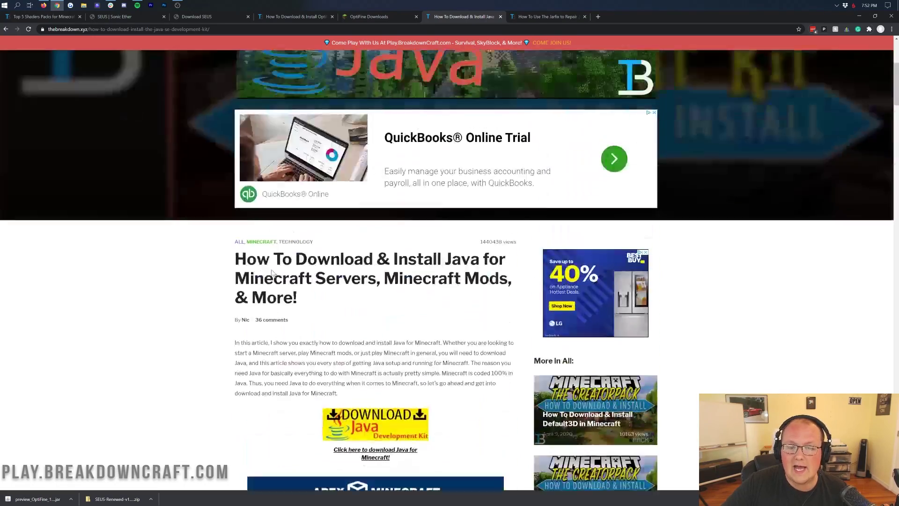
{"action": "scroll", "coordinate": [505, 274], "scroll_direction": "down", "scroll_amount": 4}
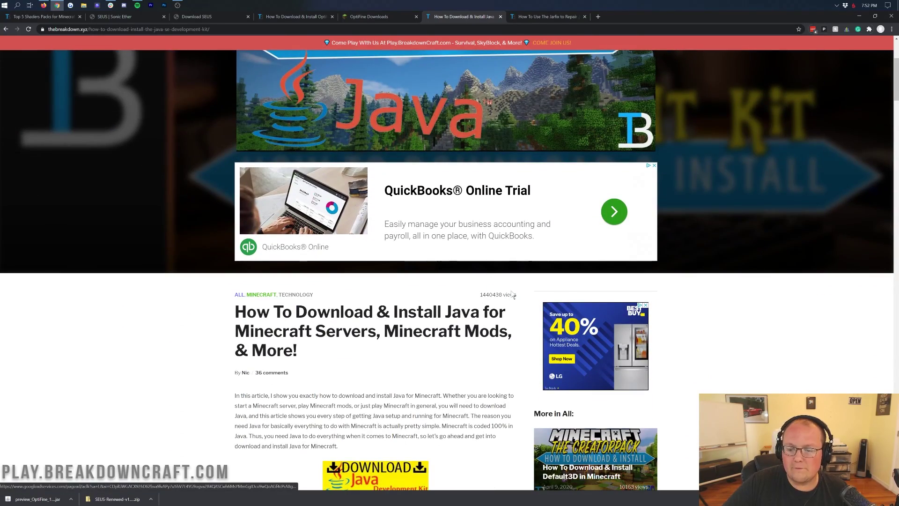
{"action": "scroll", "coordinate": [385, 277], "scroll_direction": "down", "scroll_amount": 8}
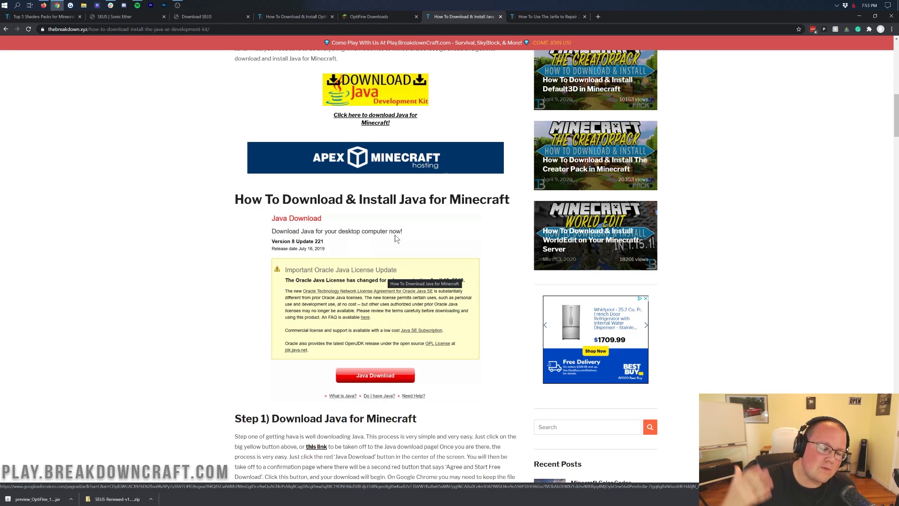
{"action": "left_click", "coordinate": [539, 18]}
{"action": "scroll", "coordinate": [391, 178], "scroll_direction": "down", "scroll_amount": 4}
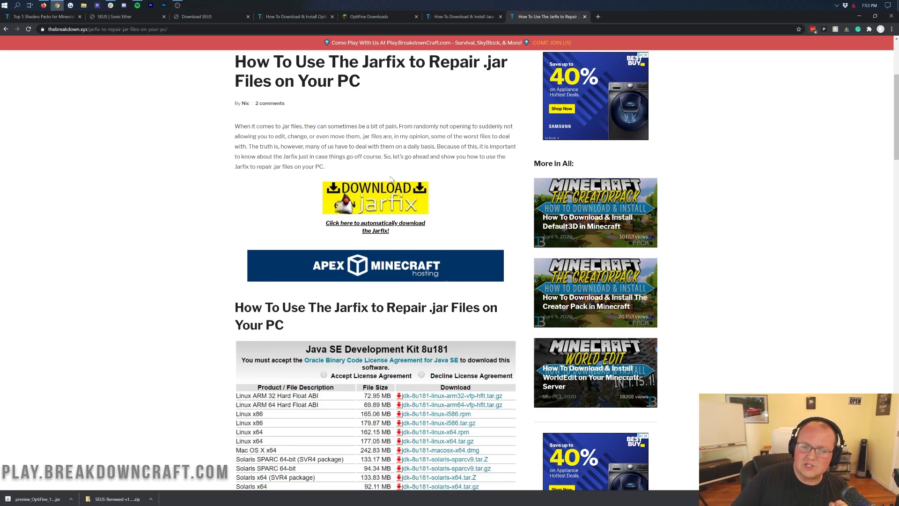
Minimise Chrome and choose Open with for the OptiFine preview jar on the desktop
{"action": "left_click", "coordinate": [859, 19]}
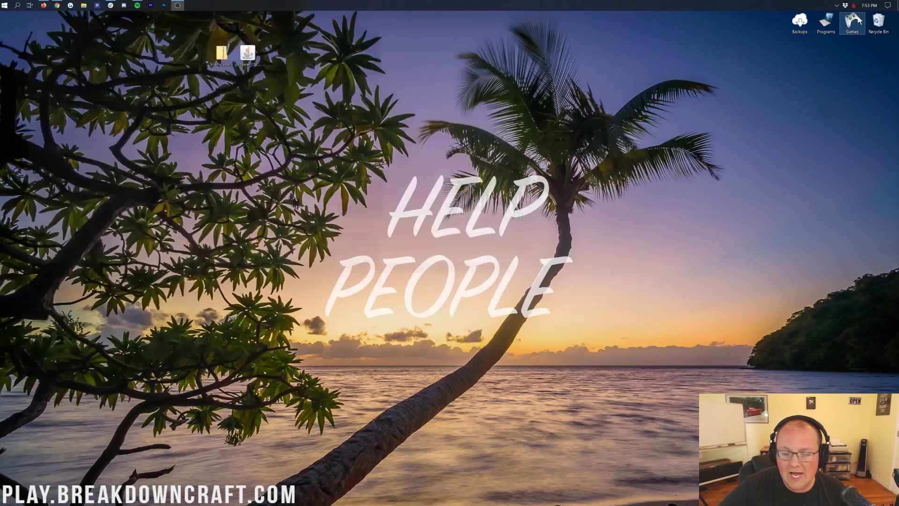
{"action": "right_click", "coordinate": [242, 59]}
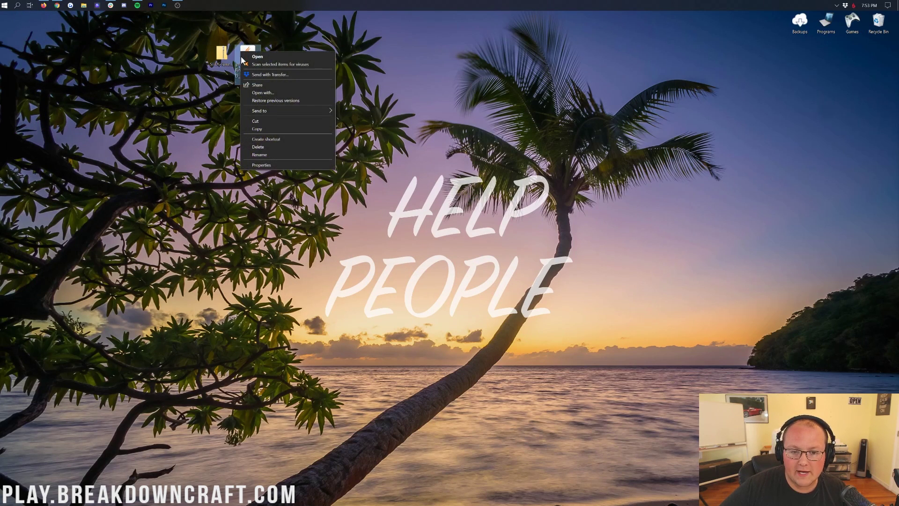
{"action": "left_click", "coordinate": [263, 93]}
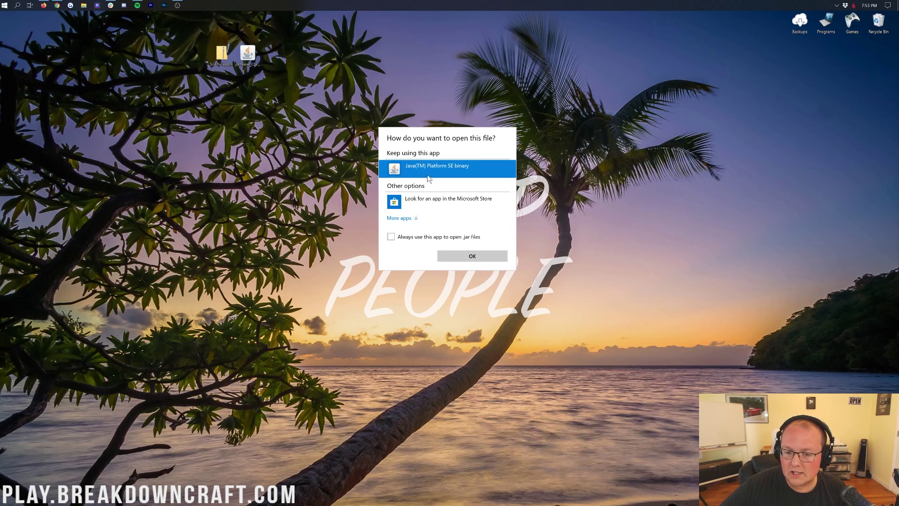
Run the jar with Java(TM) Platform SE binary, install OptiFine for Minecraft 1.16.1, and confirm success
{"action": "left_click", "coordinate": [472, 256]}
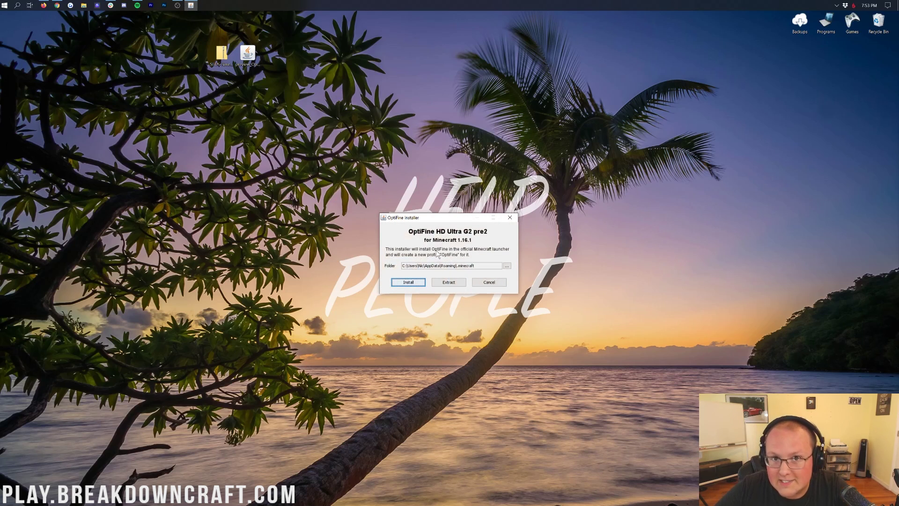
{"action": "left_click", "coordinate": [416, 283]}
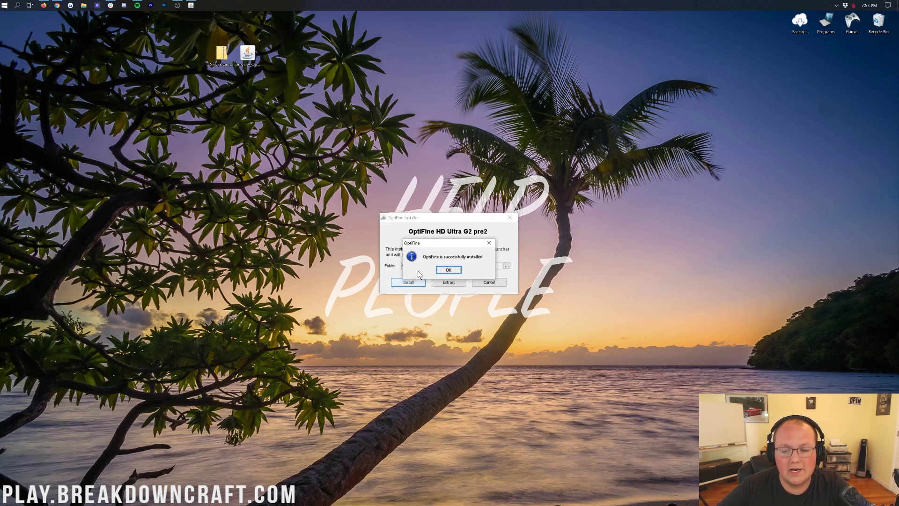
{"action": "left_click", "coordinate": [442, 270]}
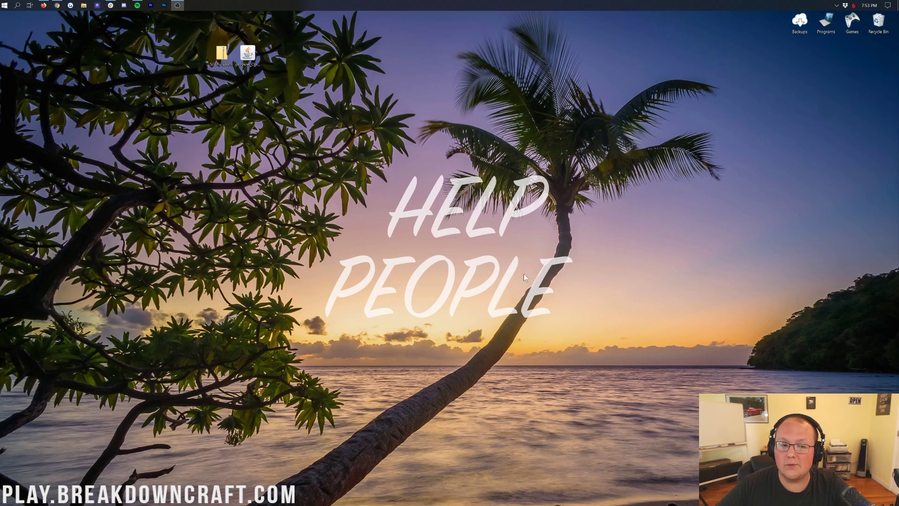
{"action": "left_click", "coordinate": [2, 4]}
Launch Minecraft Launcher from Windows search, keep OptiFine selected, and show the Installations list
{"action": "type", "text": "mine"}
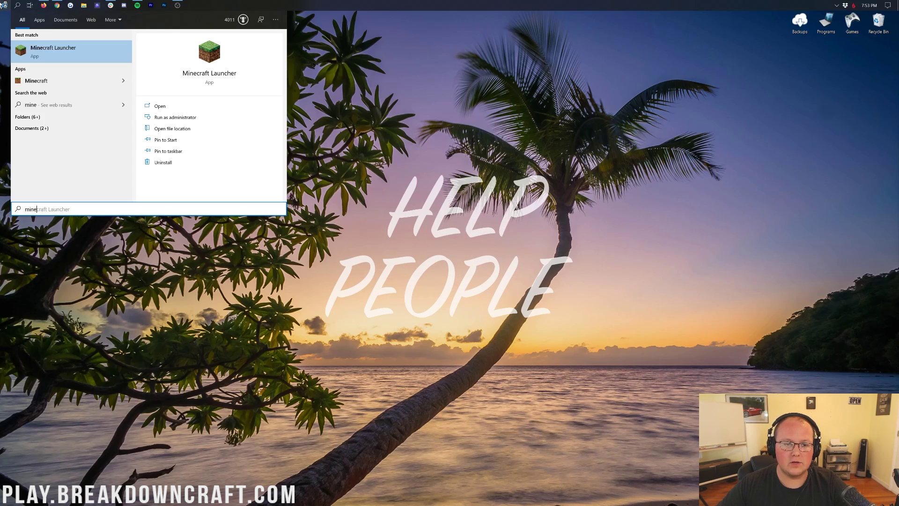
{"action": "key", "text": "Return"}
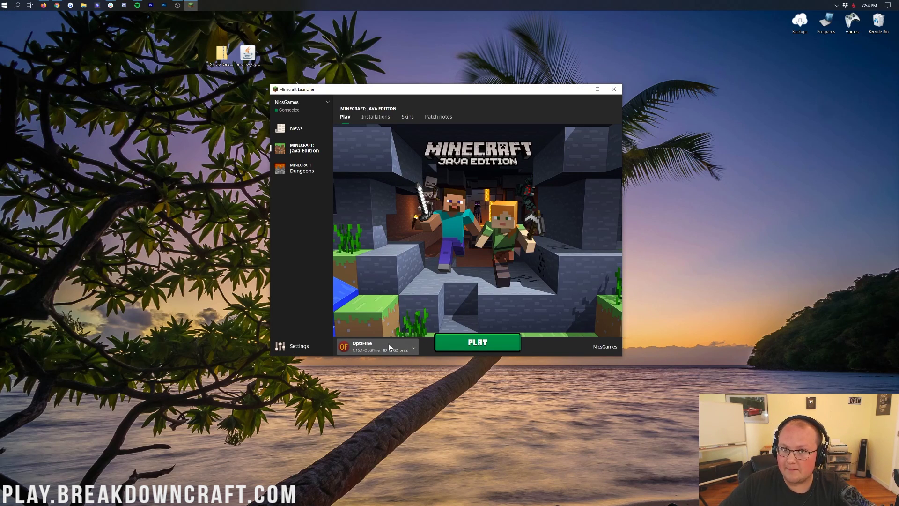
{"action": "left_click", "coordinate": [413, 351]}
{"action": "scroll", "coordinate": [390, 302], "scroll_direction": "down", "scroll_amount": 1}
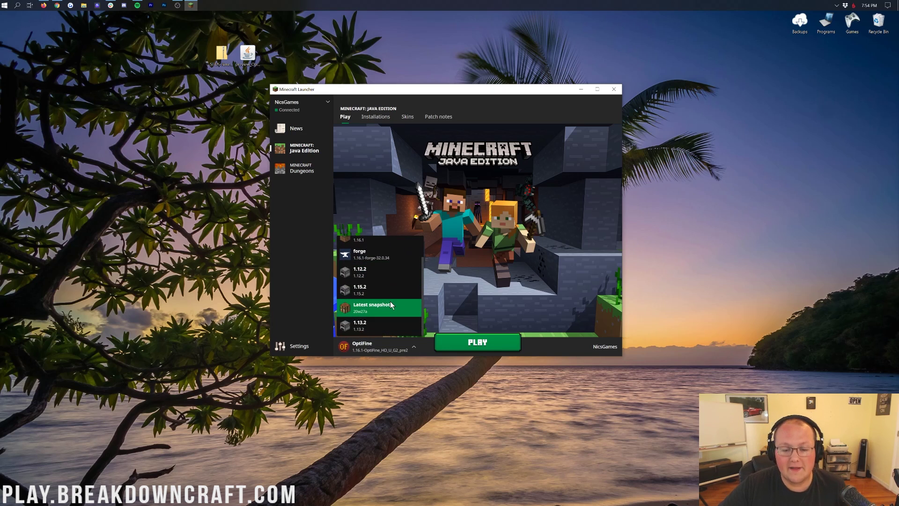
{"action": "scroll", "coordinate": [390, 299], "scroll_direction": "up", "scroll_amount": 1}
{"action": "left_click", "coordinate": [389, 251]}
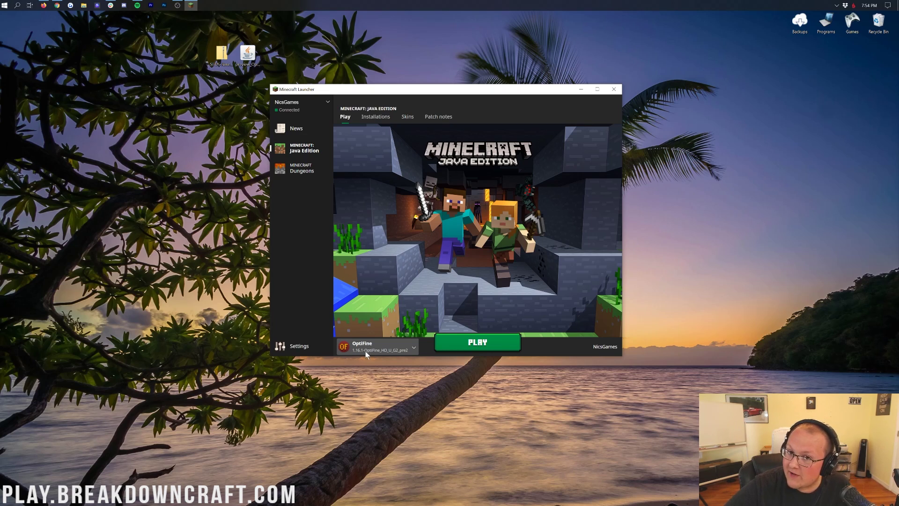
{"action": "left_click", "coordinate": [374, 118]}
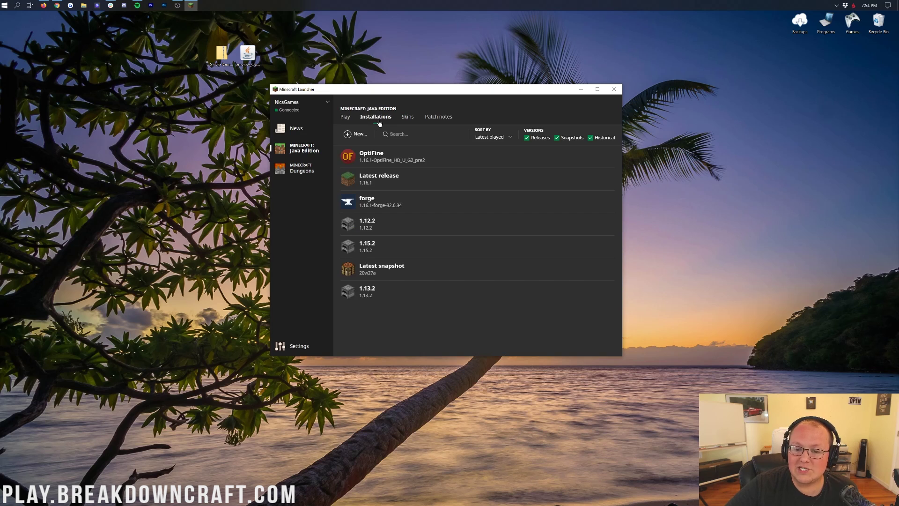
Start a new installation named 'Play.BreakdownCraft.com'
{"action": "left_click", "coordinate": [355, 137]}
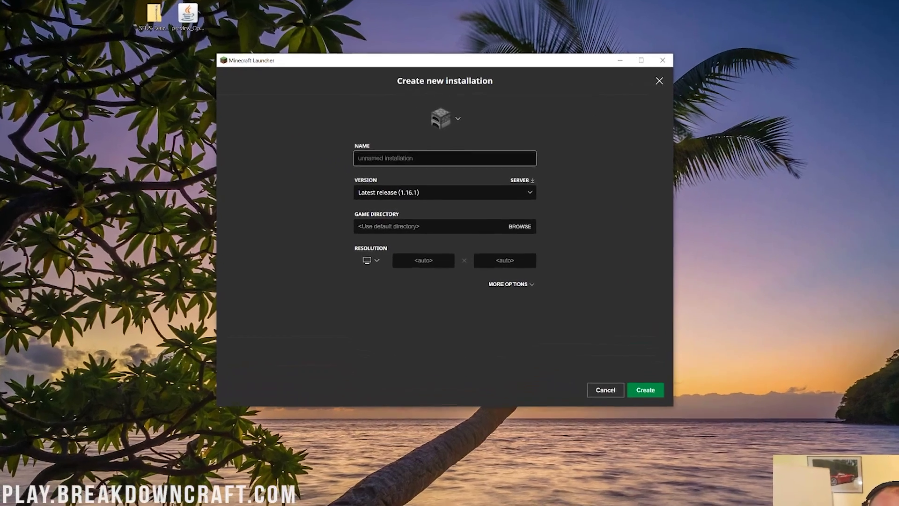
{"action": "type", "text": "Play"}
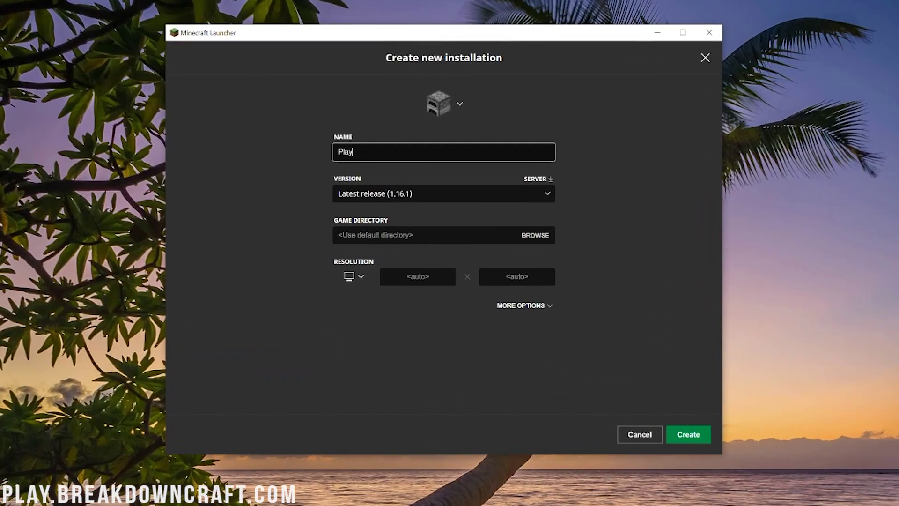
{"action": "type", "text": ".BreakdownCraft.com"}
{"action": "key", "text": "ctrl+a"}
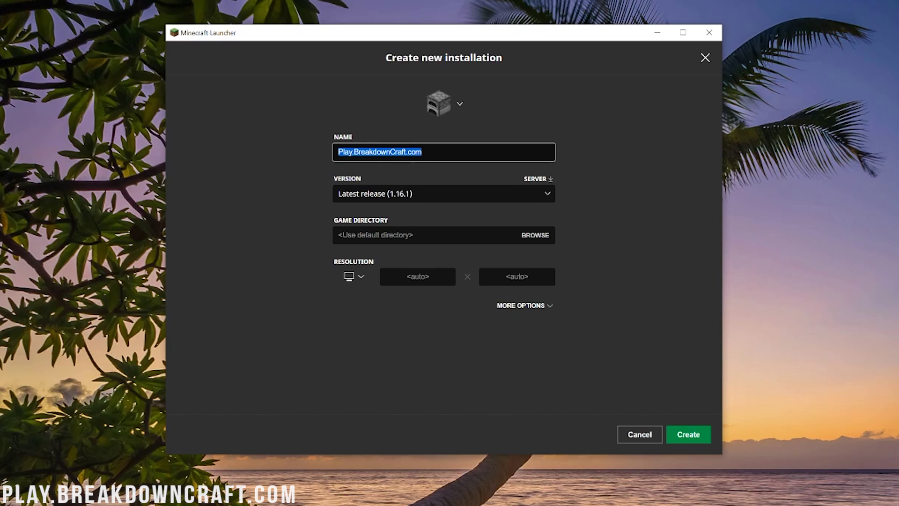
{"action": "left_click", "coordinate": [407, 169]}
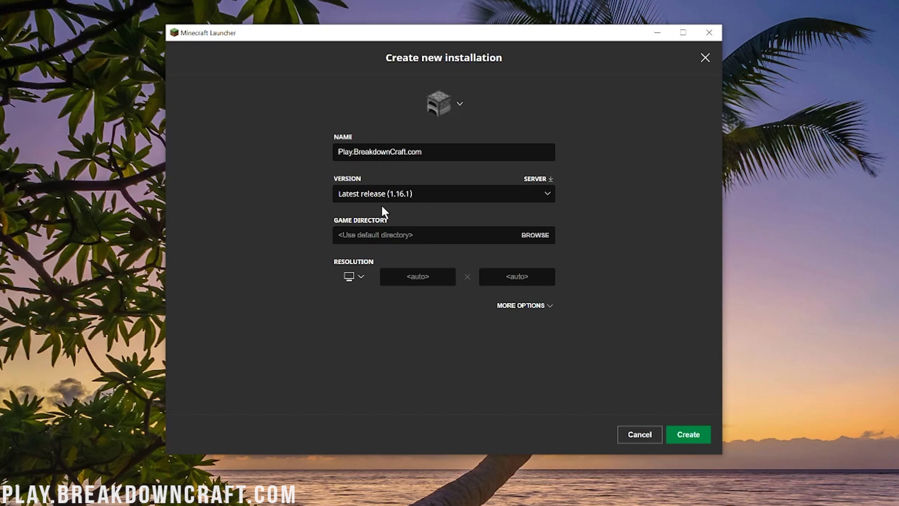
Set the installation's version to release 1.16.1-OptiFine_HD_U_G2_pre2
{"action": "left_click", "coordinate": [349, 196]}
{"action": "left_click", "coordinate": [347, 196]}
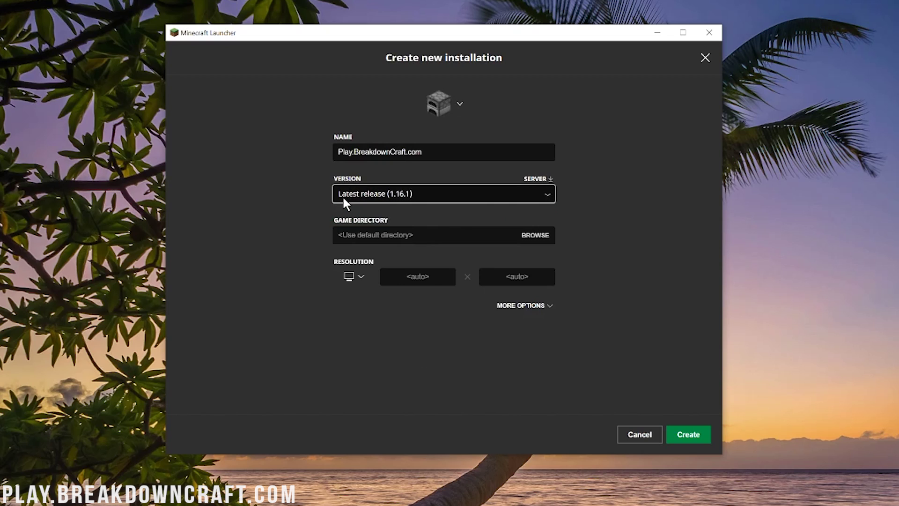
{"action": "left_click", "coordinate": [381, 193]}
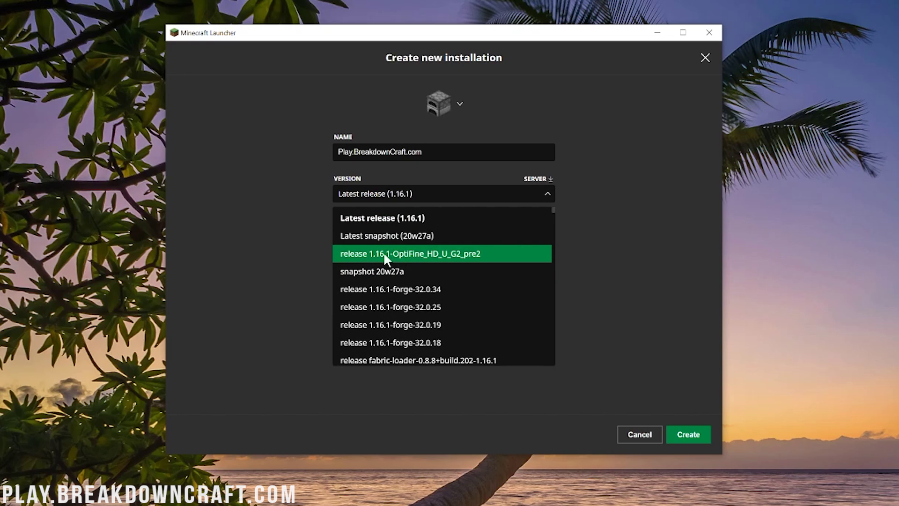
{"action": "scroll", "coordinate": [392, 252], "scroll_direction": "down", "scroll_amount": 5}
{"action": "scroll", "coordinate": [401, 270], "scroll_direction": "down", "scroll_amount": 20}
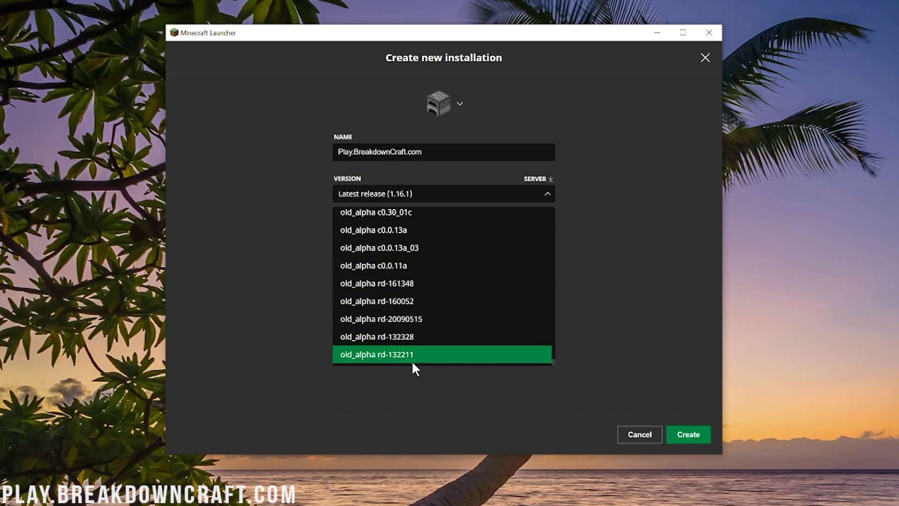
{"action": "scroll", "coordinate": [419, 354], "scroll_direction": "up", "scroll_amount": 20}
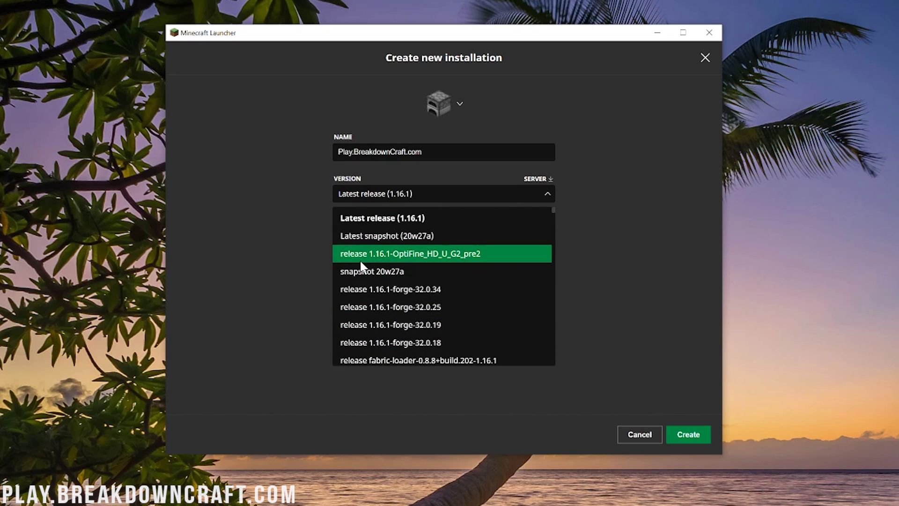
{"action": "left_click", "coordinate": [399, 254]}
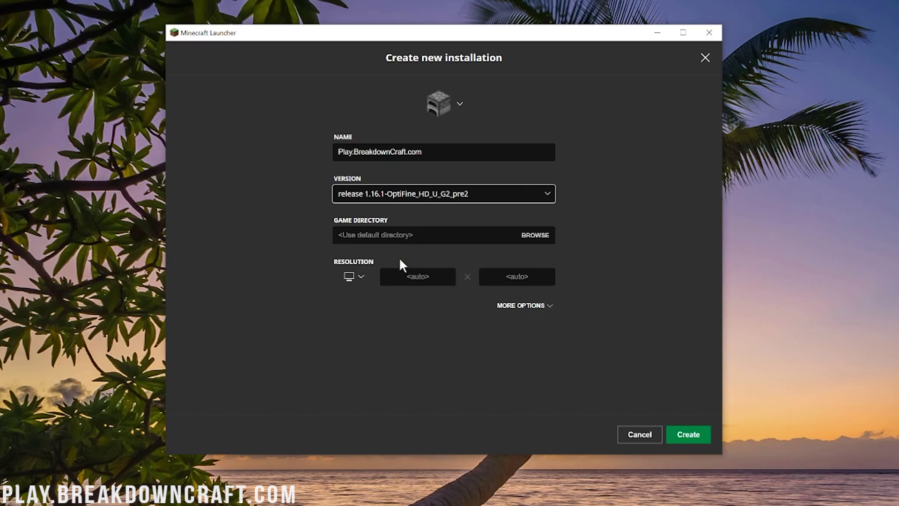
Choose 1920×1080 resolution and create the installation
{"action": "left_click", "coordinate": [365, 276]}
{"action": "left_click", "coordinate": [359, 235]}
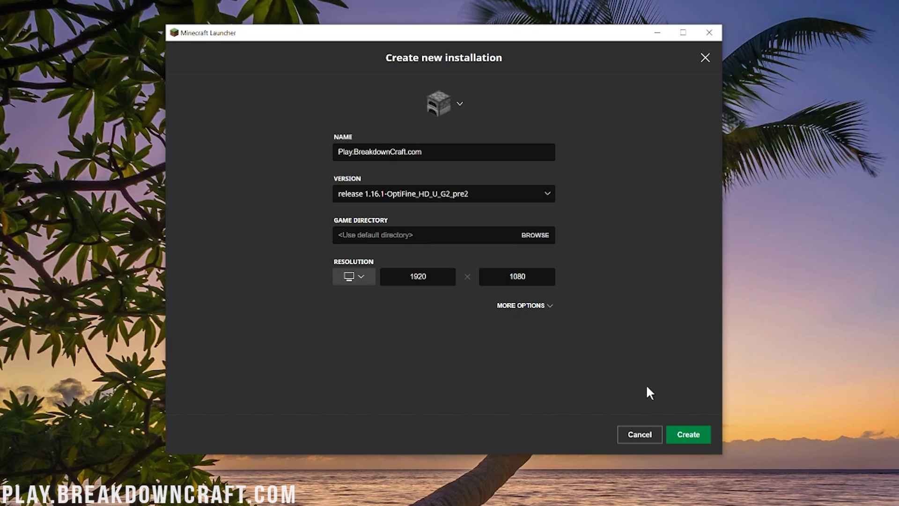
{"action": "left_click", "coordinate": [688, 436]}
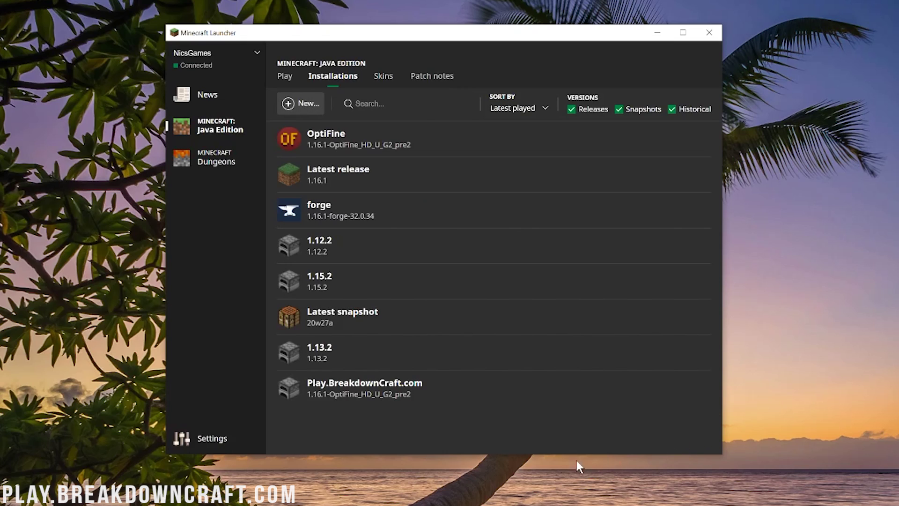
{"action": "mouse_move", "coordinate": [311, 393]}
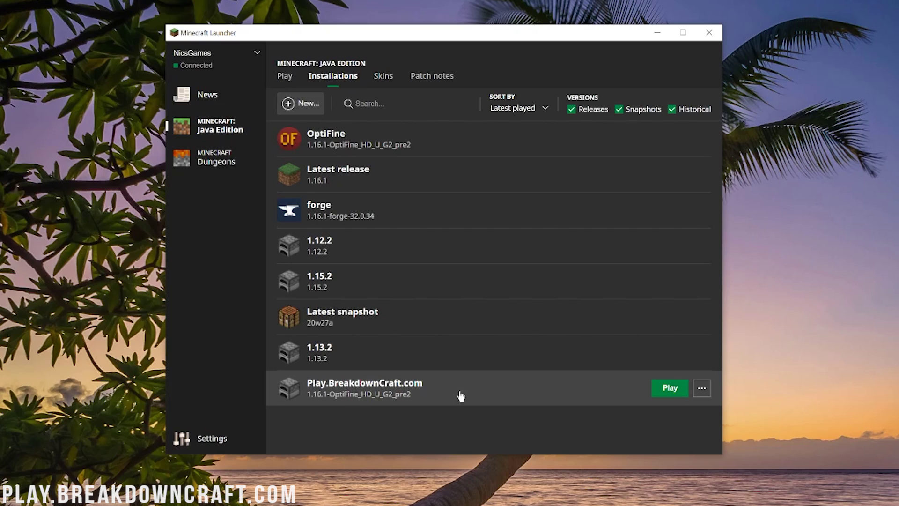
Launch Minecraft 1.16.1 from the Play.BreakdownCraft.com installation
{"action": "left_click", "coordinate": [669, 388]}
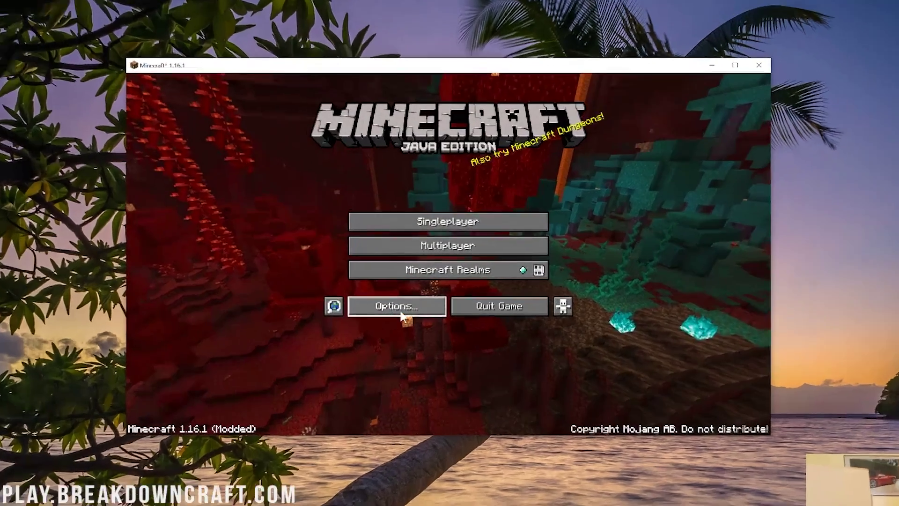
Go into Options > Video Settings and briefly check the Shaders screen
{"action": "left_click", "coordinate": [404, 294]}
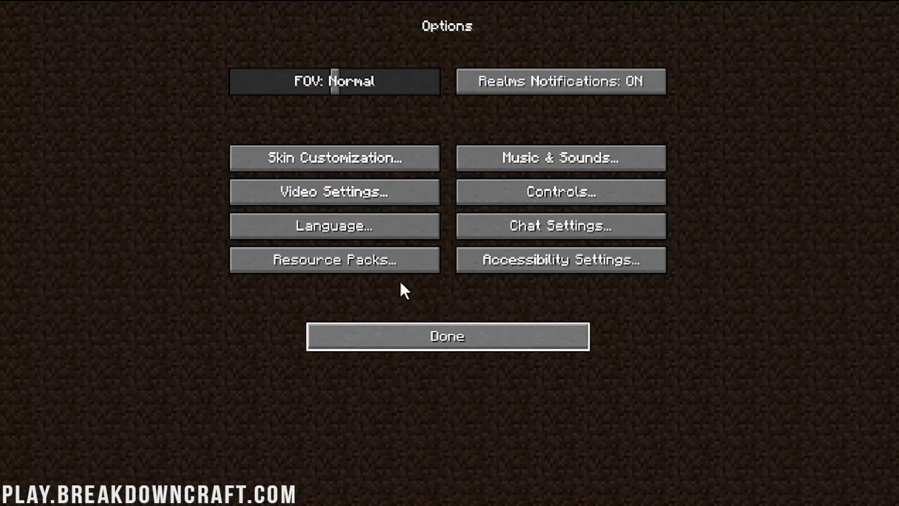
{"action": "left_click", "coordinate": [382, 199]}
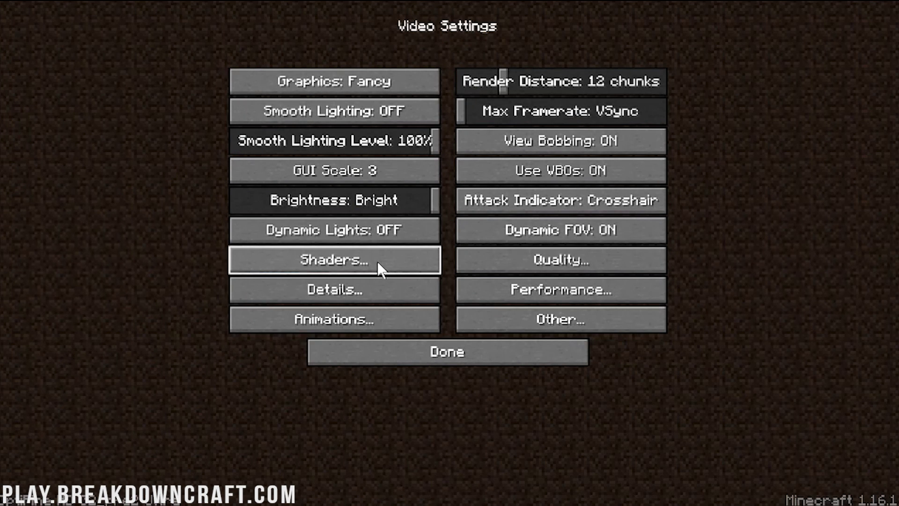
{"action": "left_click", "coordinate": [367, 268]}
{"action": "left_click", "coordinate": [534, 487]}
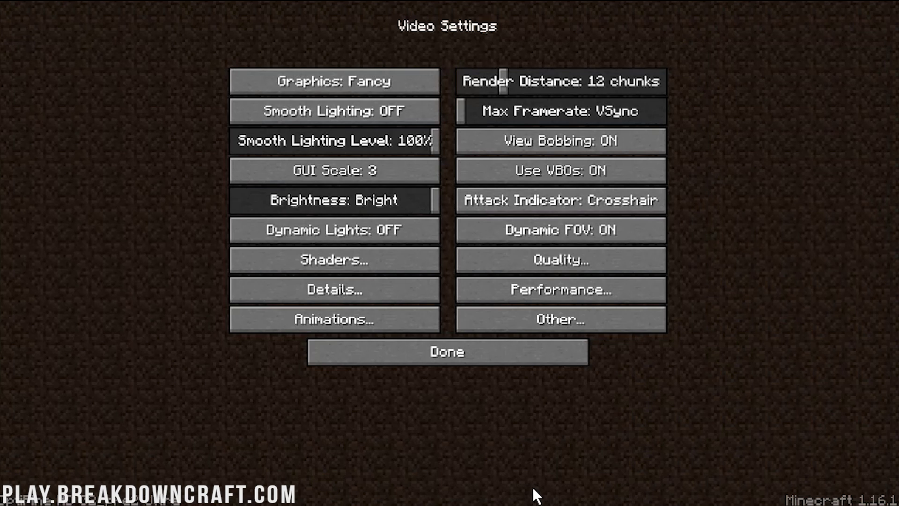
Turn Fast Render and Fast Math on and see the shader incompatibility warning
{"action": "left_click", "coordinate": [524, 289]}
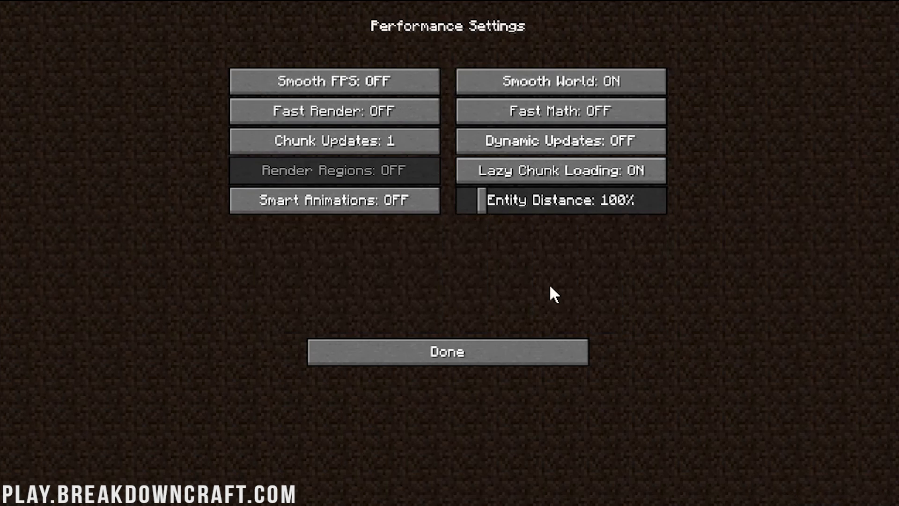
{"action": "left_click", "coordinate": [401, 112]}
{"action": "left_click", "coordinate": [525, 110]}
{"action": "left_click", "coordinate": [501, 365]}
{"action": "left_click", "coordinate": [362, 270]}
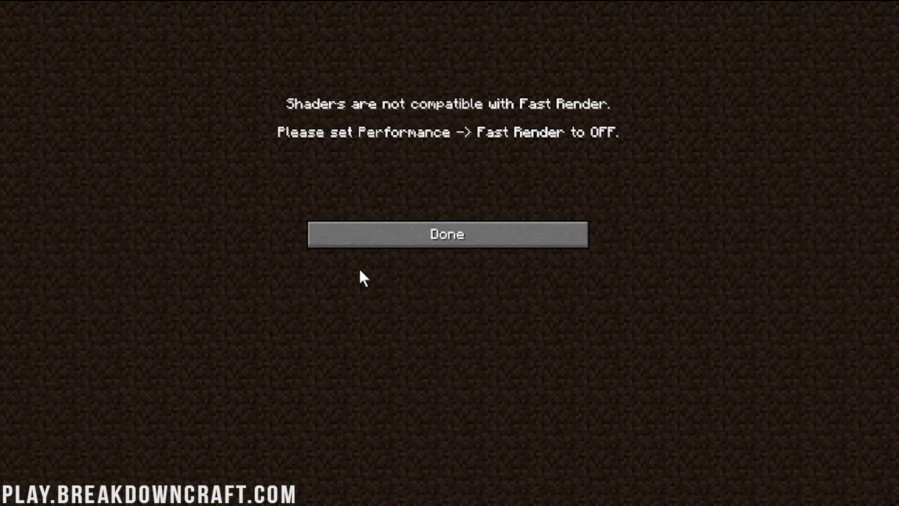
{"action": "left_click", "coordinate": [506, 240]}
Set Fast Math and Fast Render back to OFF in Performance settings
{"action": "left_click", "coordinate": [503, 286]}
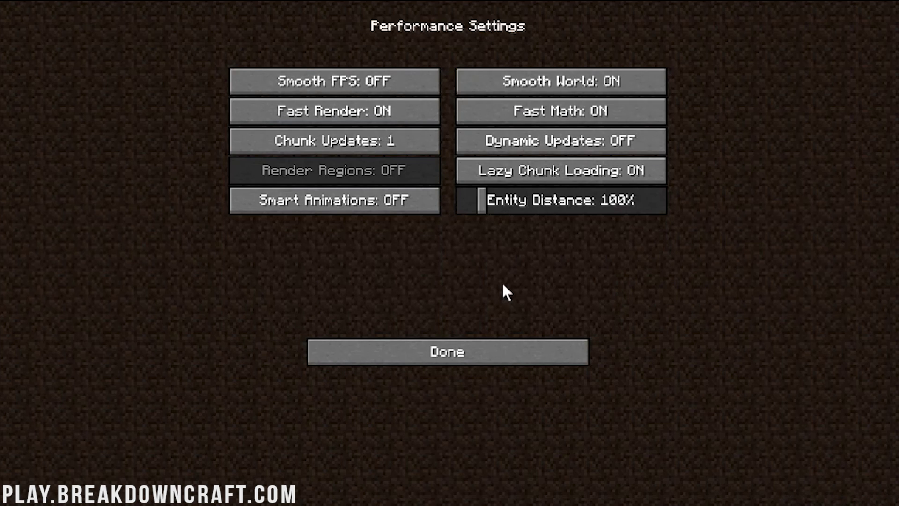
{"action": "left_click", "coordinate": [519, 111]}
{"action": "left_click", "coordinate": [365, 118]}
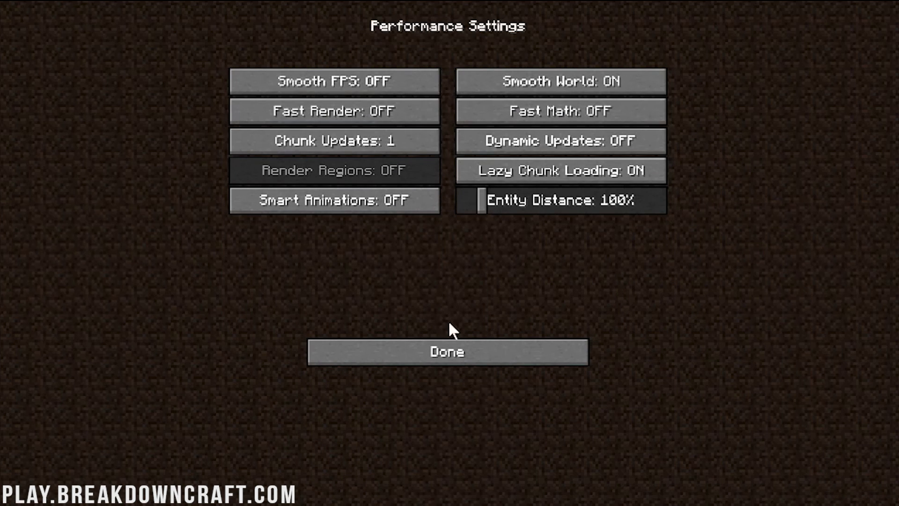
{"action": "left_click", "coordinate": [455, 358]}
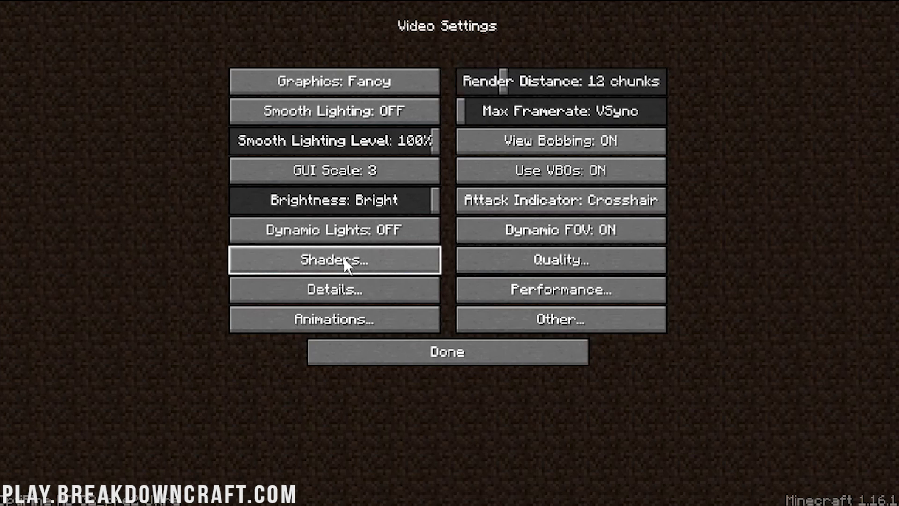
Return to the Shaders screen by way of the title menu, Options and Video Settings
{"action": "left_click", "coordinate": [322, 270]}
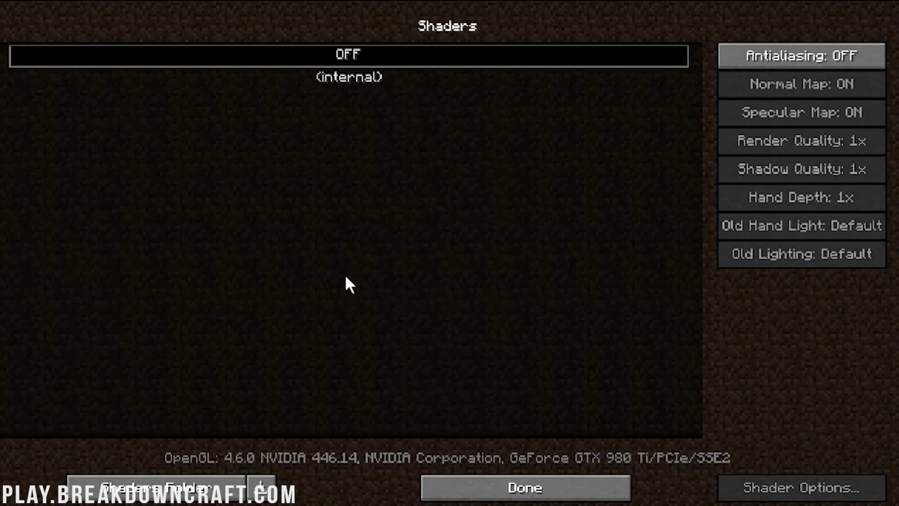
{"action": "left_click", "coordinate": [498, 487]}
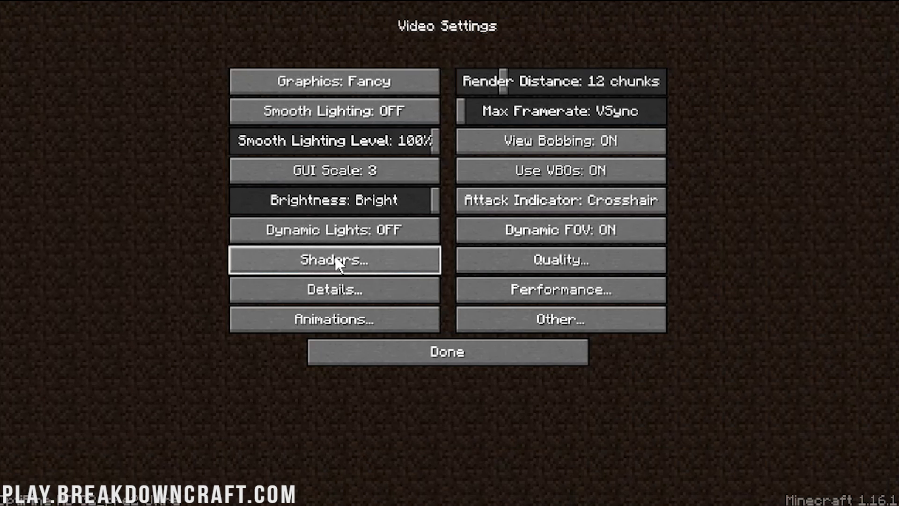
{"action": "left_click", "coordinate": [396, 350]}
{"action": "left_click", "coordinate": [396, 350]}
{"action": "left_click", "coordinate": [377, 331]}
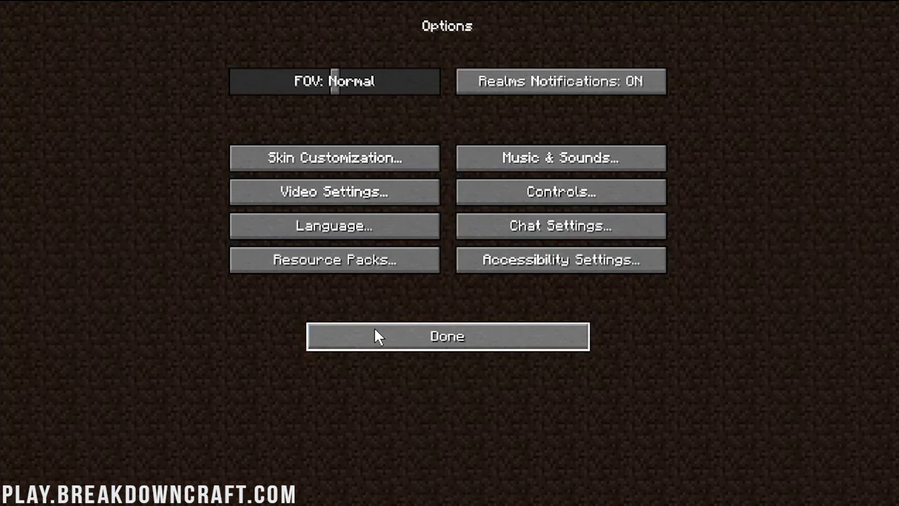
{"action": "left_click", "coordinate": [345, 199]}
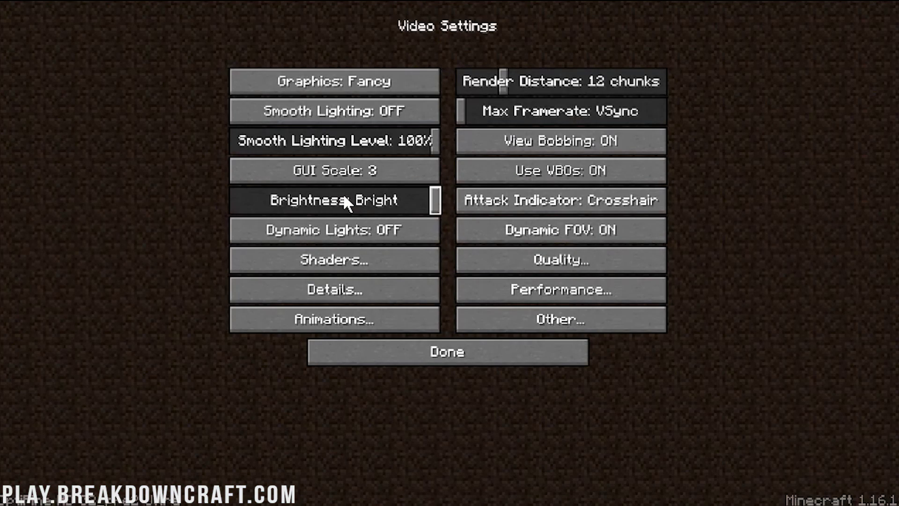
{"action": "left_click", "coordinate": [349, 259]}
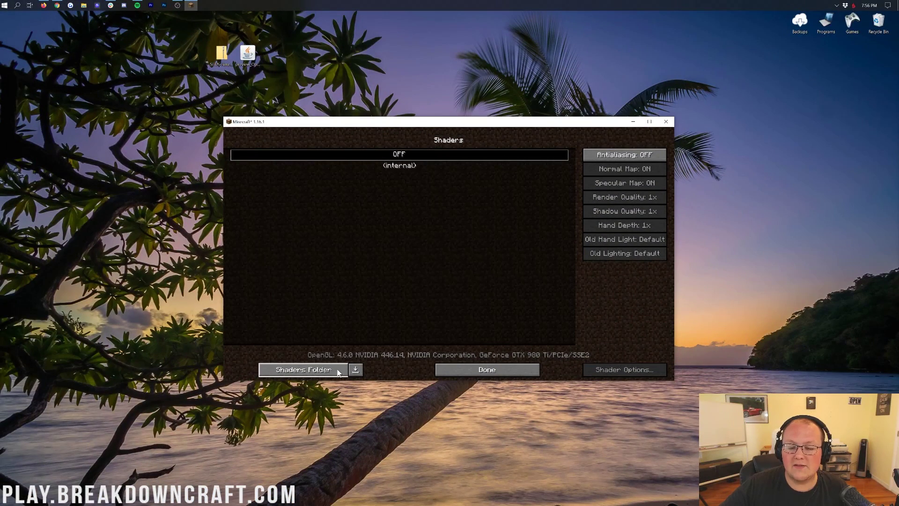
Copy SEUS-Renewed-v1.0.1.zip from the desktop into the shaderpacks folder, then close Explorer
{"action": "left_click", "coordinate": [305, 370]}
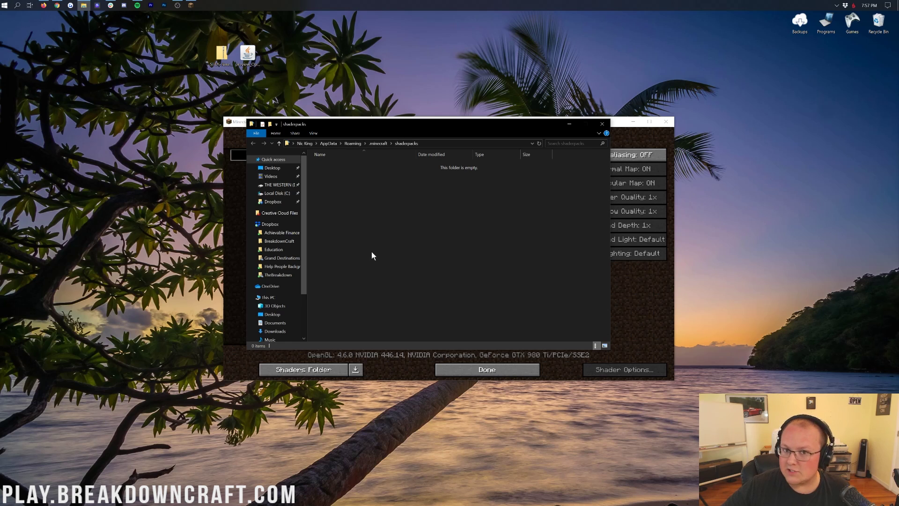
{"action": "mouse_move", "coordinate": [220, 59]}
{"action": "left_mouse_down"}
{"action": "mouse_move", "coordinate": [198, 61]}
{"action": "mouse_move", "coordinate": [218, 61]}
{"action": "left_mouse_up"}
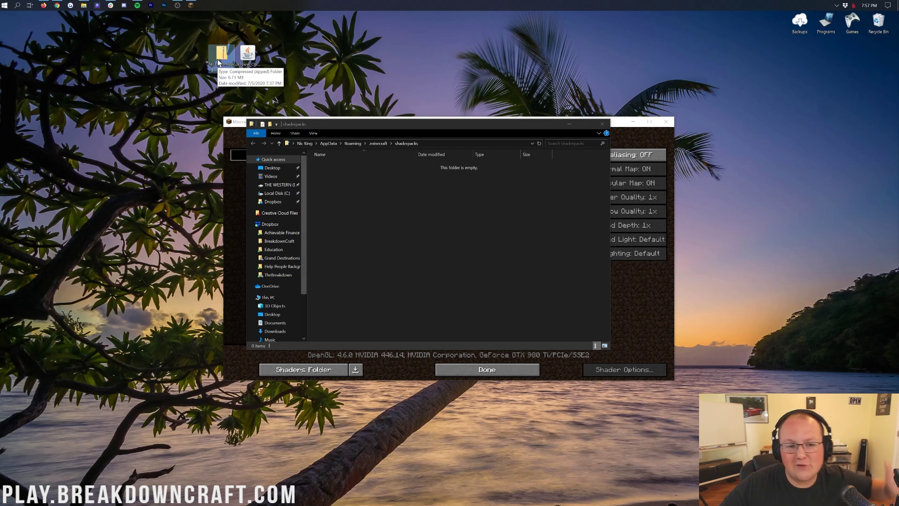
{"action": "left_click_drag", "start_coordinate": [218, 62], "coordinate": [407, 256]}
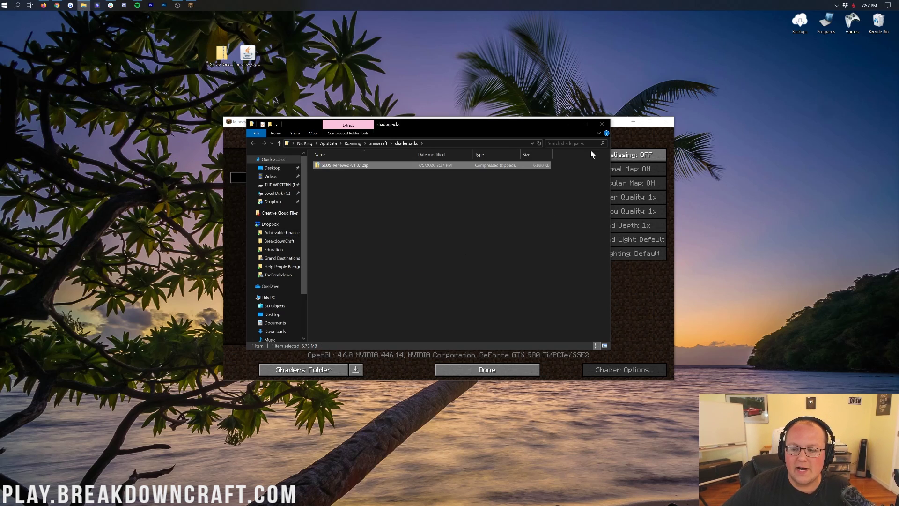
{"action": "left_click", "coordinate": [602, 124]}
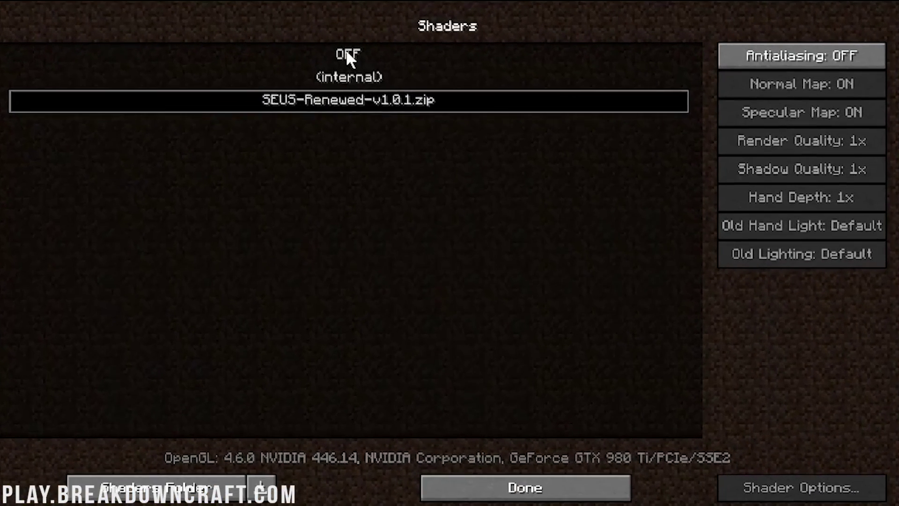
Activate SEUS-Renewed-v1.0.1.zip and cycle Render Quality through 1.5x, 2x, 0.5x, 0.7x back to 1x
{"action": "left_click", "coordinate": [398, 154]}
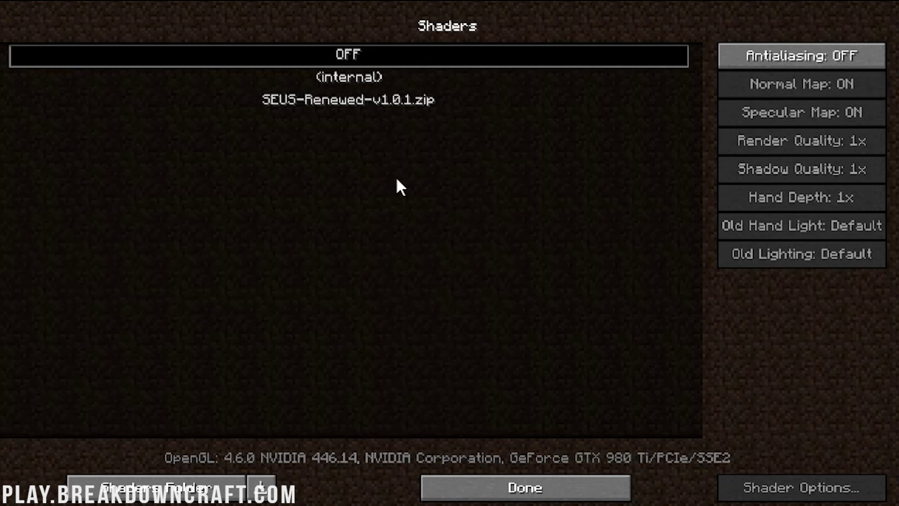
{"action": "left_click", "coordinate": [298, 101]}
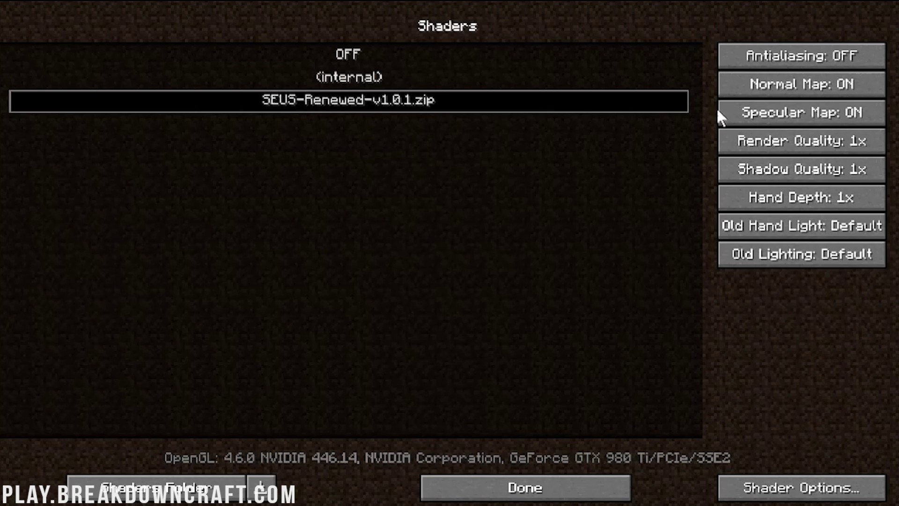
{"action": "left_click", "coordinate": [801, 148]}
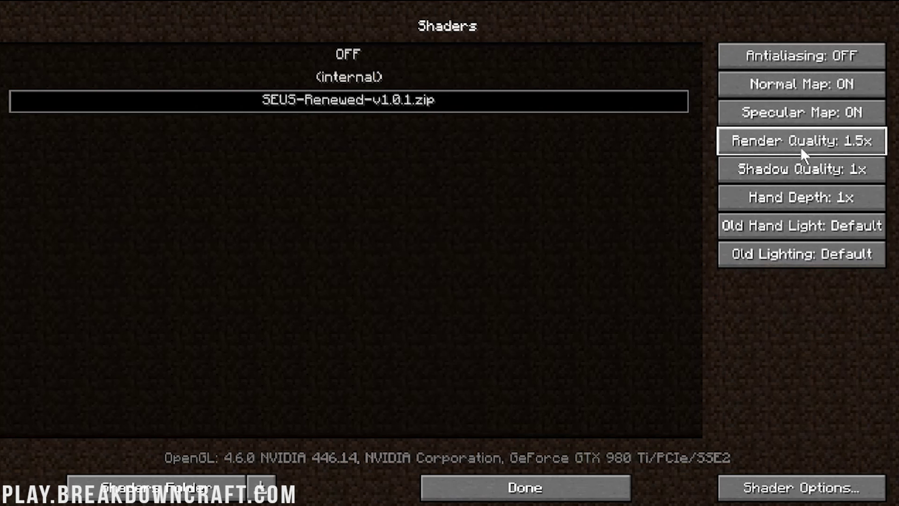
{"action": "left_click", "coordinate": [801, 148]}
{"action": "left_click", "coordinate": [800, 147]}
{"action": "left_click", "coordinate": [800, 147]}
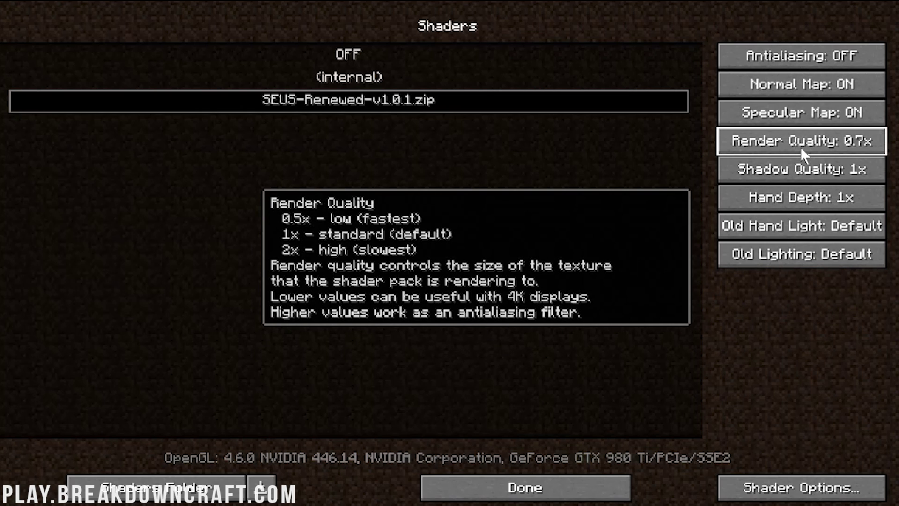
{"action": "left_click", "coordinate": [800, 147]}
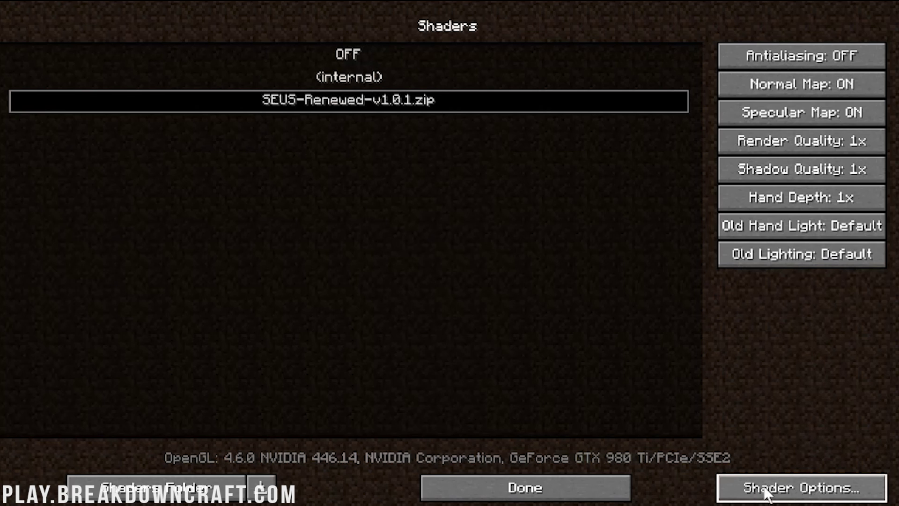
Open the SEUS shader options and browse the Lighting and Shadows settings
{"action": "left_click", "coordinate": [809, 490]}
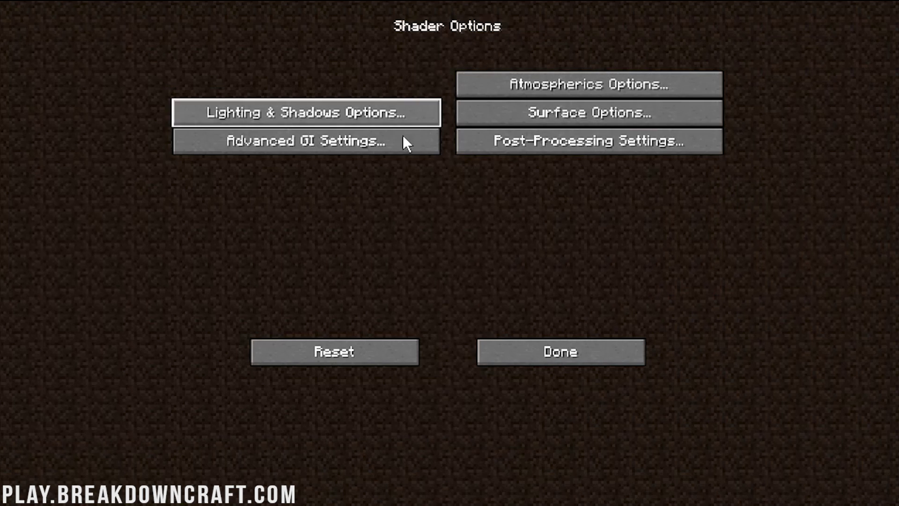
{"action": "left_click", "coordinate": [401, 119]}
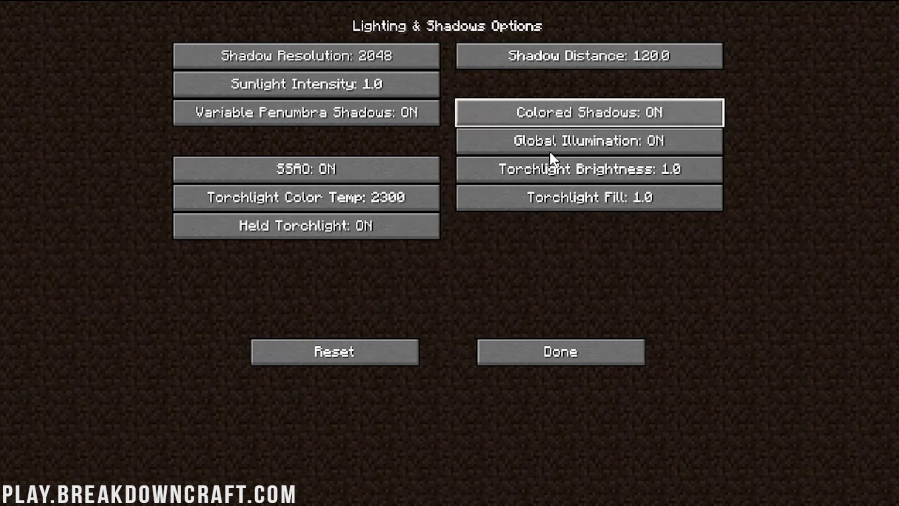
{"action": "left_click", "coordinate": [508, 346]}
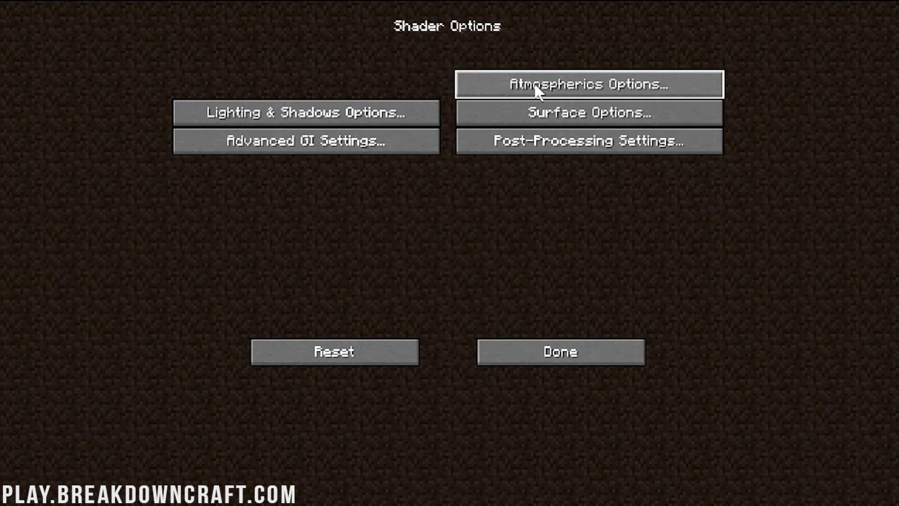
Toggle Water Parallax off and back on in Surface Options, then return to the pack list
{"action": "left_click", "coordinate": [537, 113]}
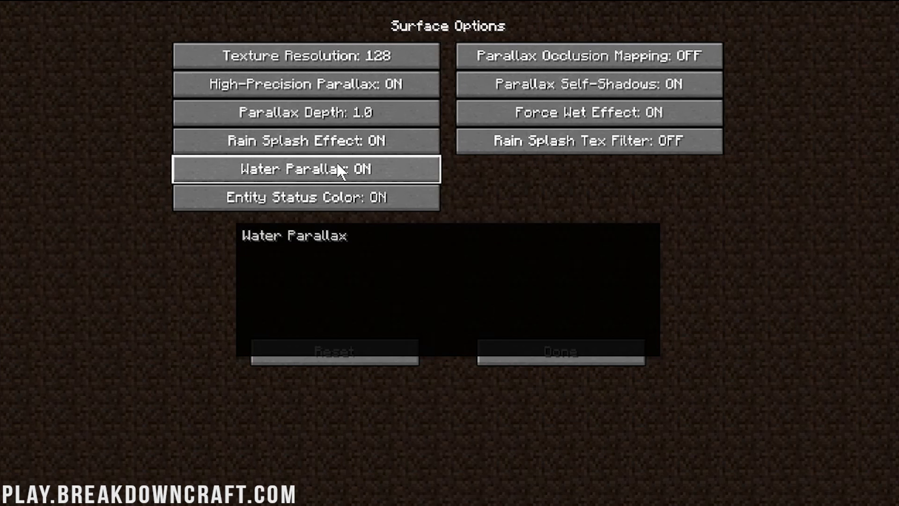
{"action": "left_click", "coordinate": [338, 169]}
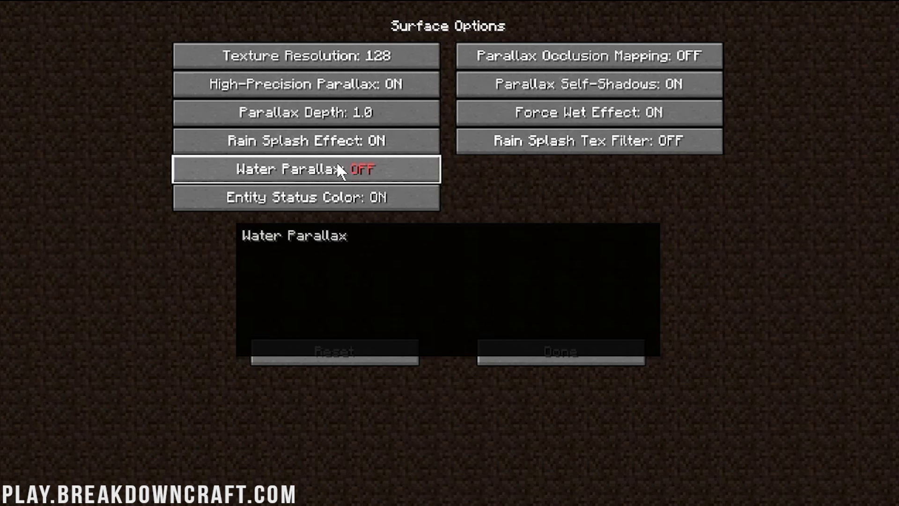
{"action": "left_click", "coordinate": [338, 170]}
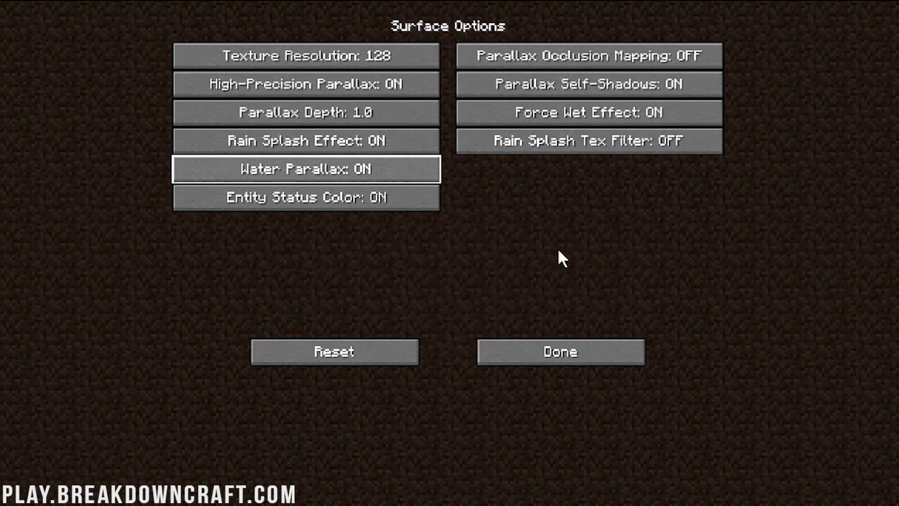
{"action": "left_click", "coordinate": [594, 350]}
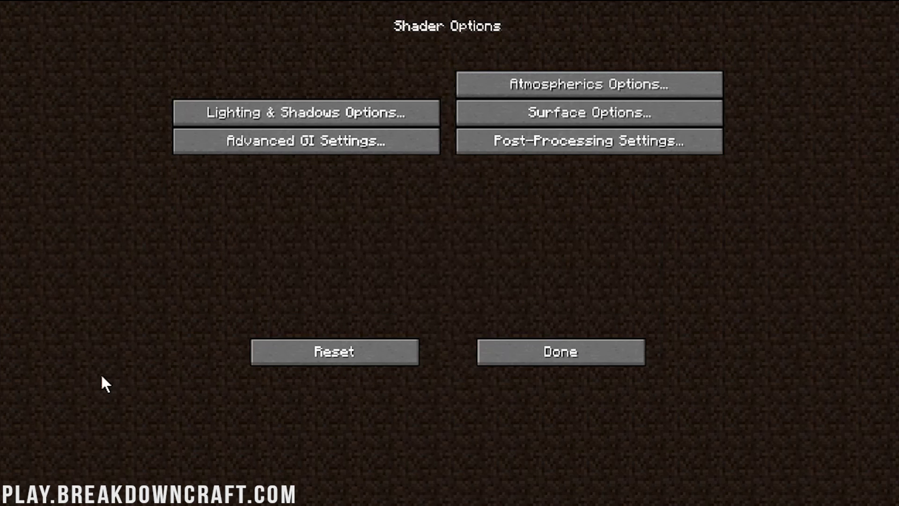
{"action": "left_click", "coordinate": [589, 355]}
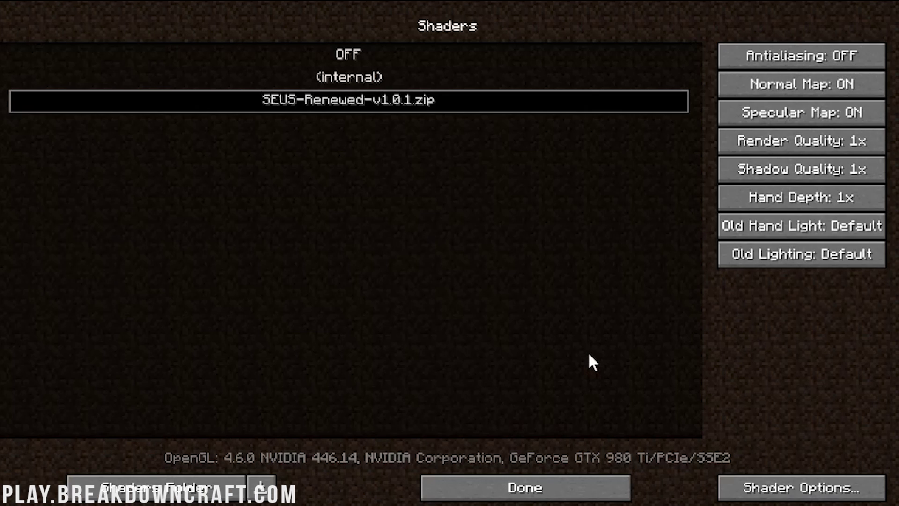
Leave the shader menus for the title screen and join the saved multiplayer server
{"action": "left_click", "coordinate": [838, 488]}
{"action": "left_click", "coordinate": [489, 361]}
{"action": "left_click", "coordinate": [456, 489]}
{"action": "left_click", "coordinate": [445, 355]}
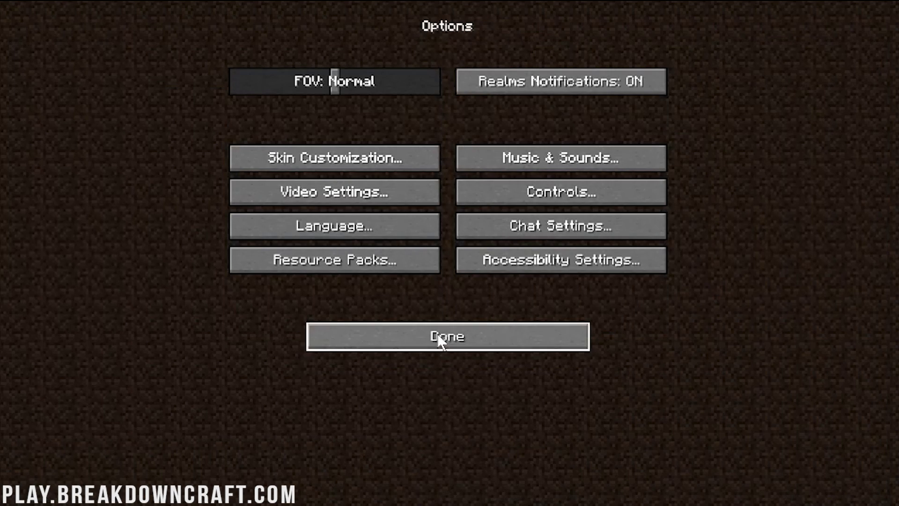
{"action": "left_click", "coordinate": [441, 338]}
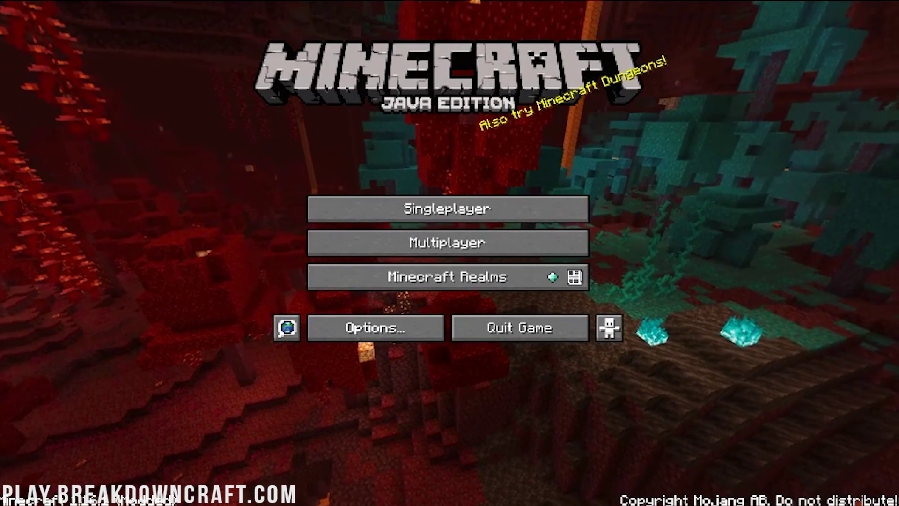
{"action": "left_click", "coordinate": [487, 244]}
{"action": "double_click", "coordinate": [350, 81]}
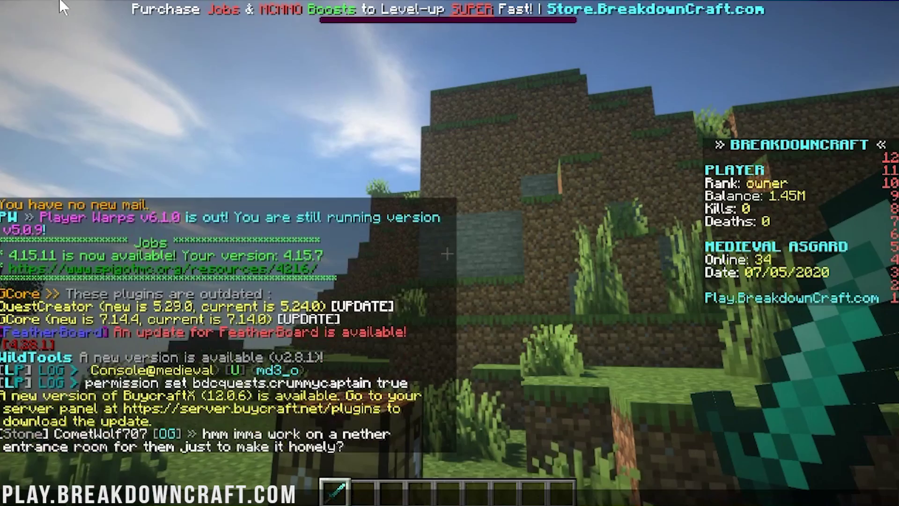
Set Chat to Hidden in Chat Settings and resume play
{"action": "mouse_move", "coordinate": [449, 253]}
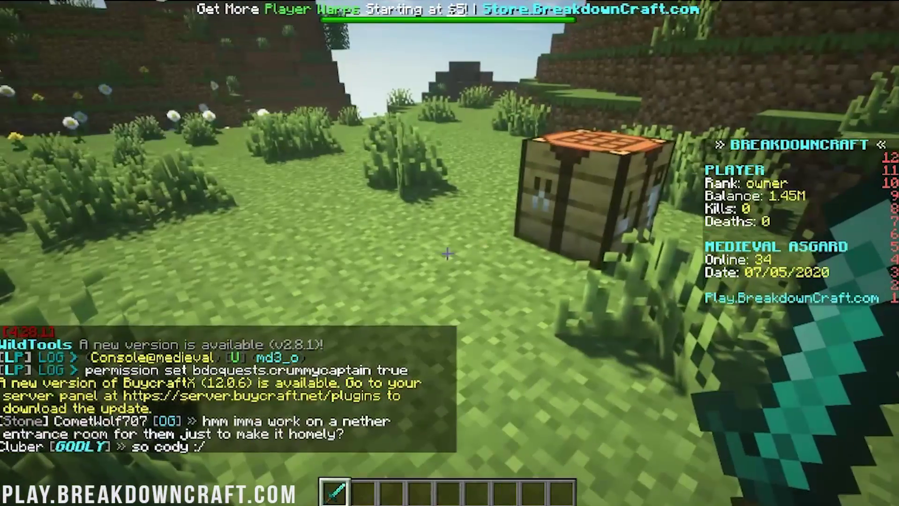
{"action": "key", "text": "Escape"}
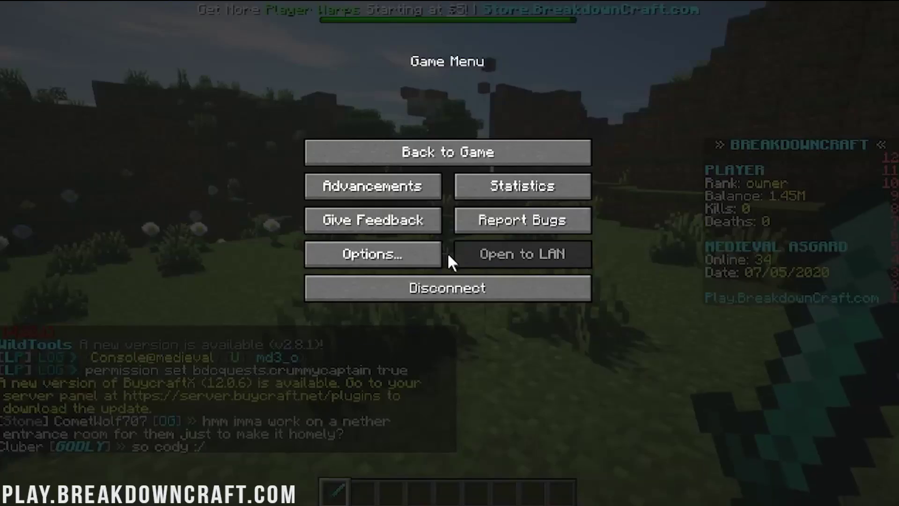
{"action": "left_click", "coordinate": [424, 255]}
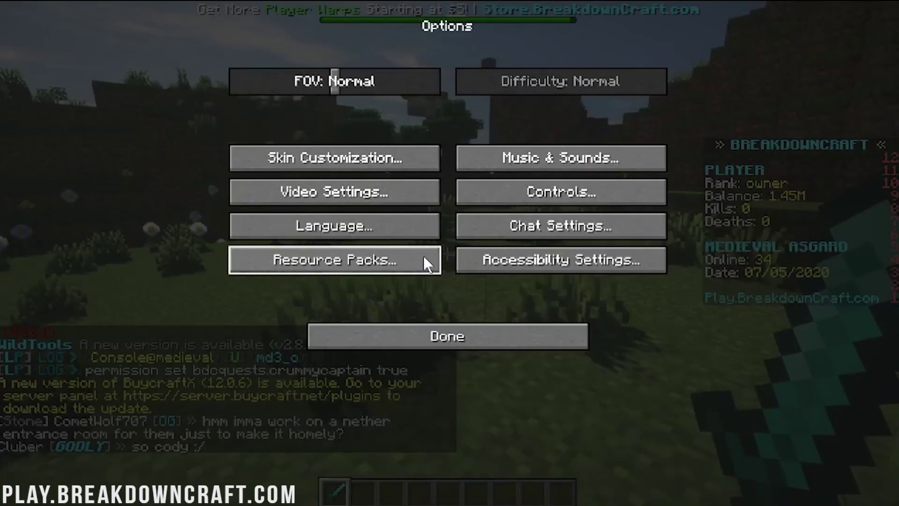
{"action": "left_click", "coordinate": [524, 222]}
{"action": "left_click", "coordinate": [366, 74]}
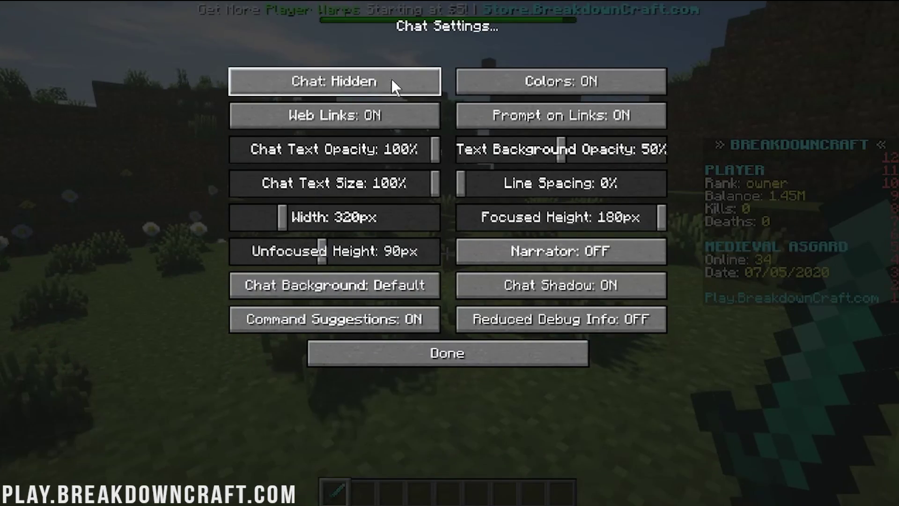
{"action": "left_click", "coordinate": [491, 360]}
{"action": "left_click", "coordinate": [480, 343]}
{"action": "left_click", "coordinate": [444, 157]}
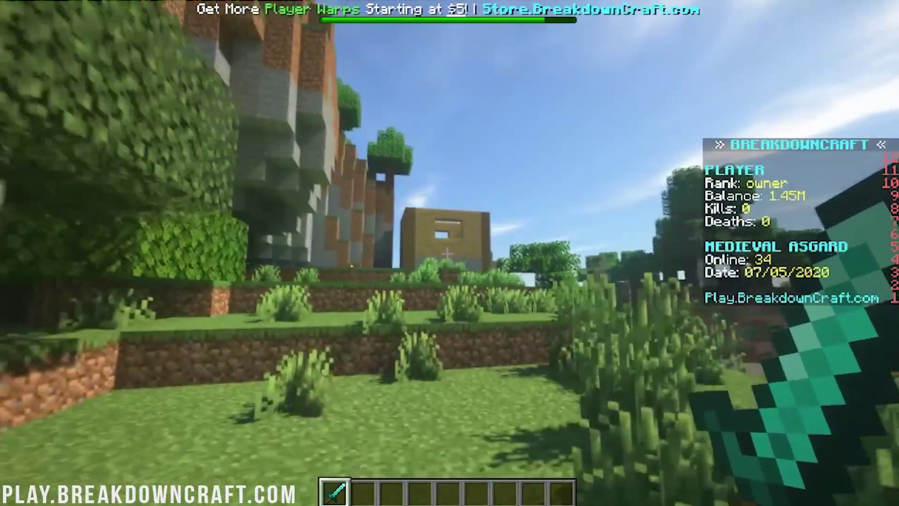
Walk past the cave, through the woods and over the sand up the grassy hill, then pause into Options
{"action": "key", "text": "w"}
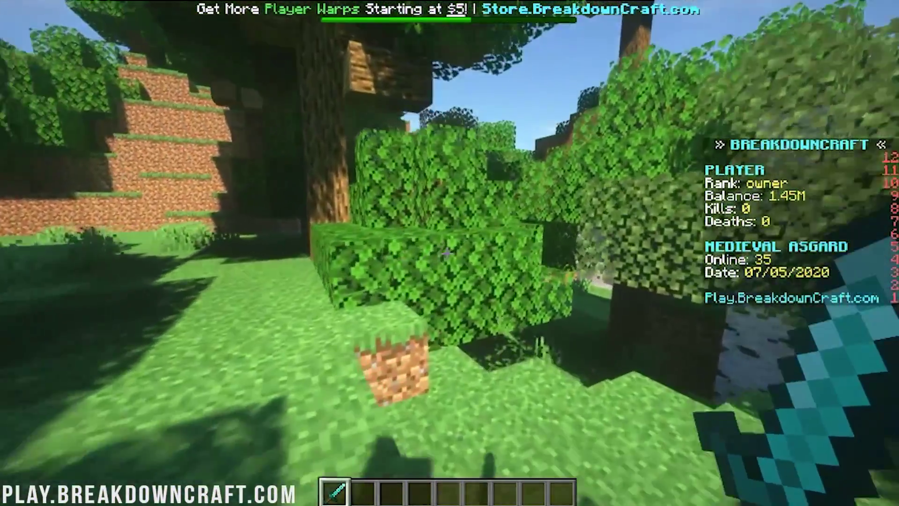
{"action": "key", "text": "w"}
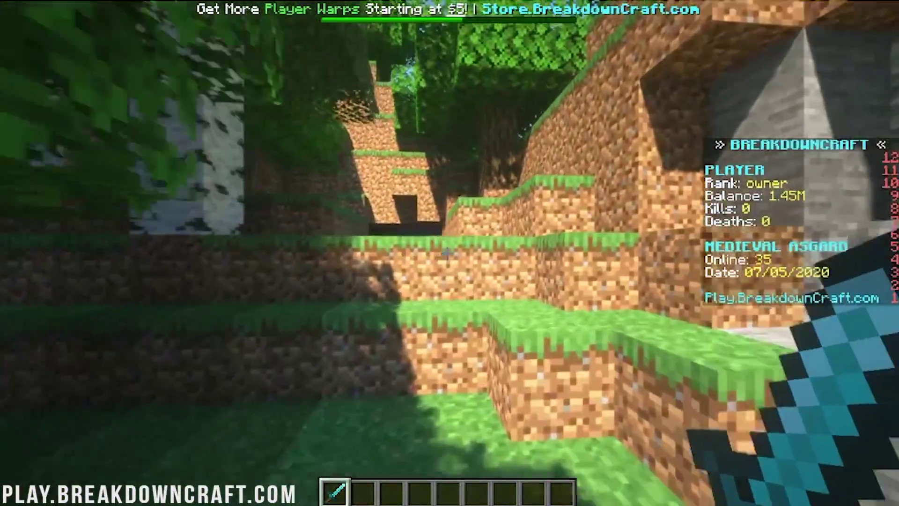
{"action": "key", "text": "w"}
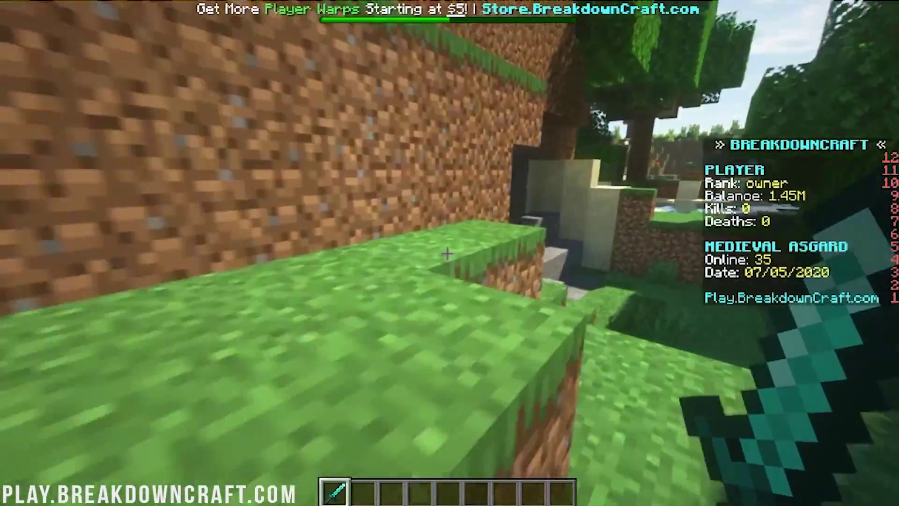
{"action": "key", "text": "w"}
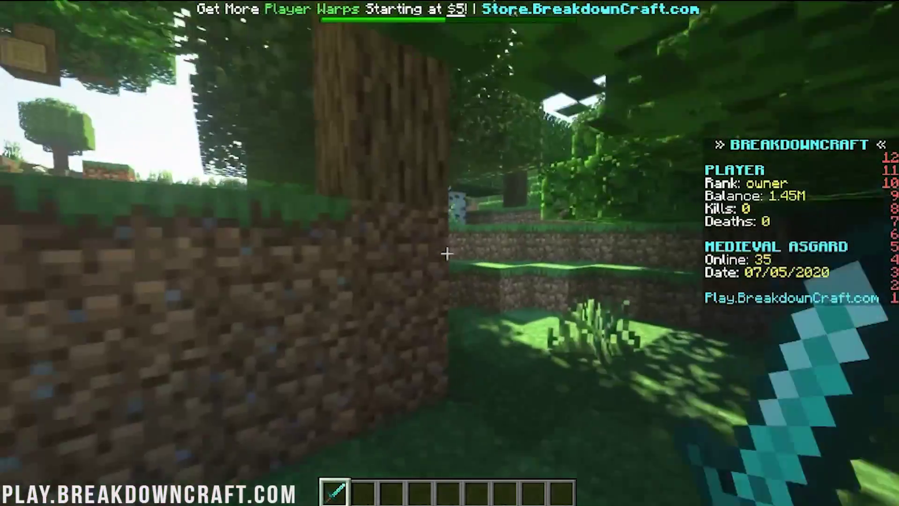
{"action": "key", "text": "w"}
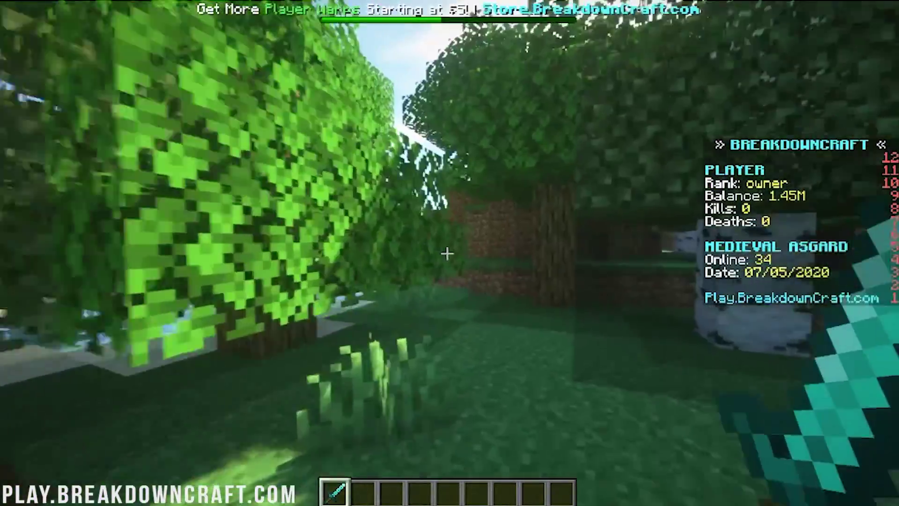
{"action": "key", "text": "w"}
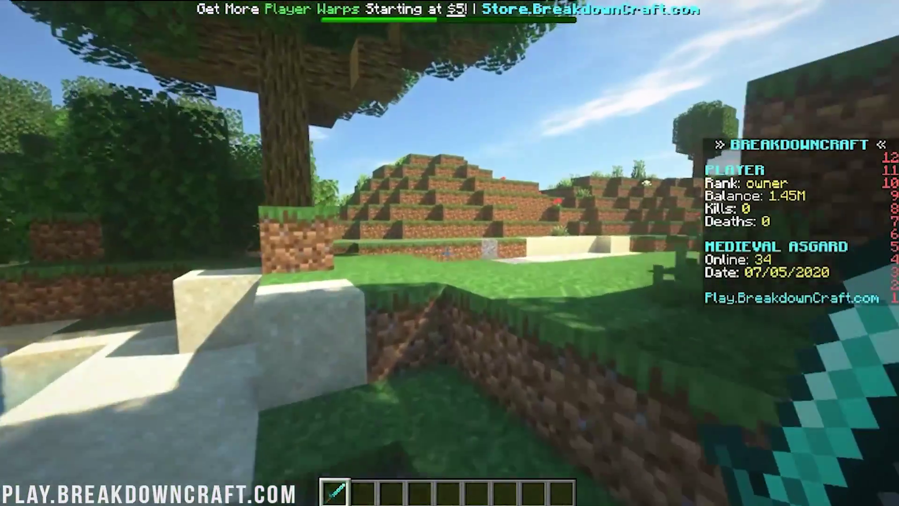
{"action": "key", "text": "w"}
{"action": "key", "text": "w"}
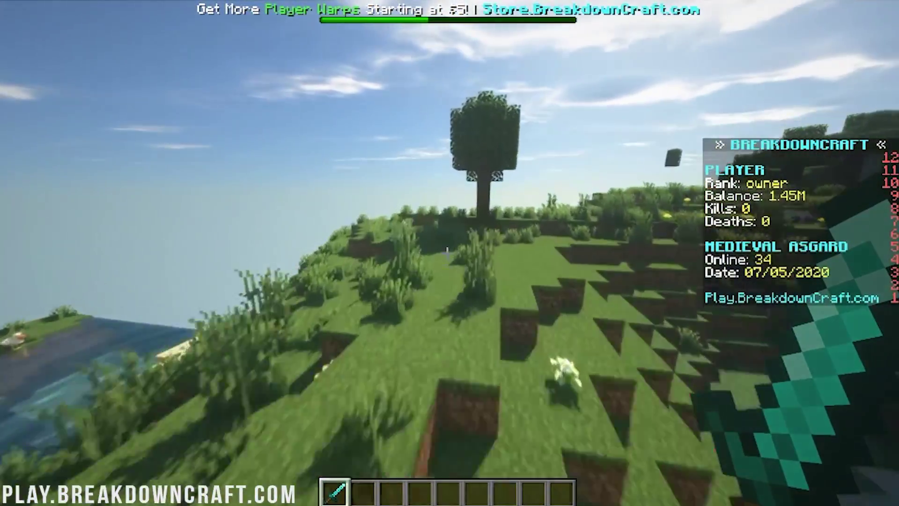
{"action": "key", "text": "w"}
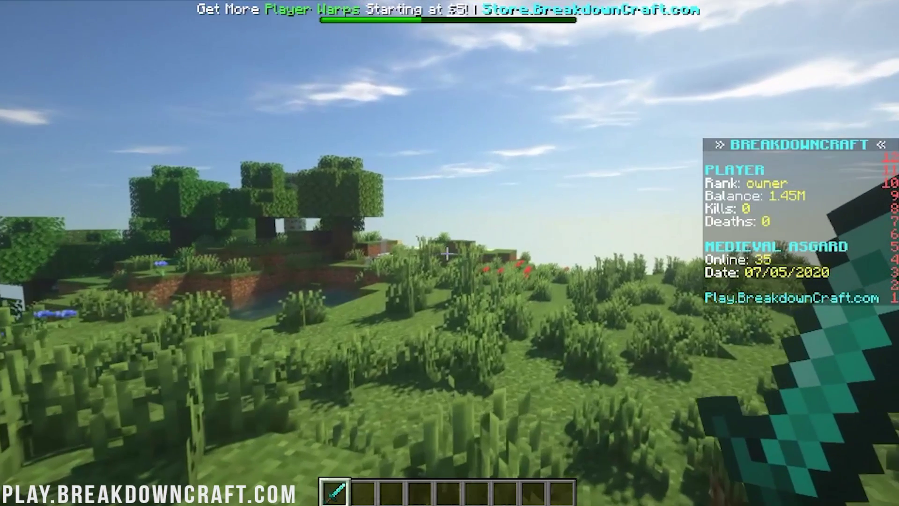
{"action": "key", "text": "Escape"}
{"action": "left_click", "coordinate": [375, 253]}
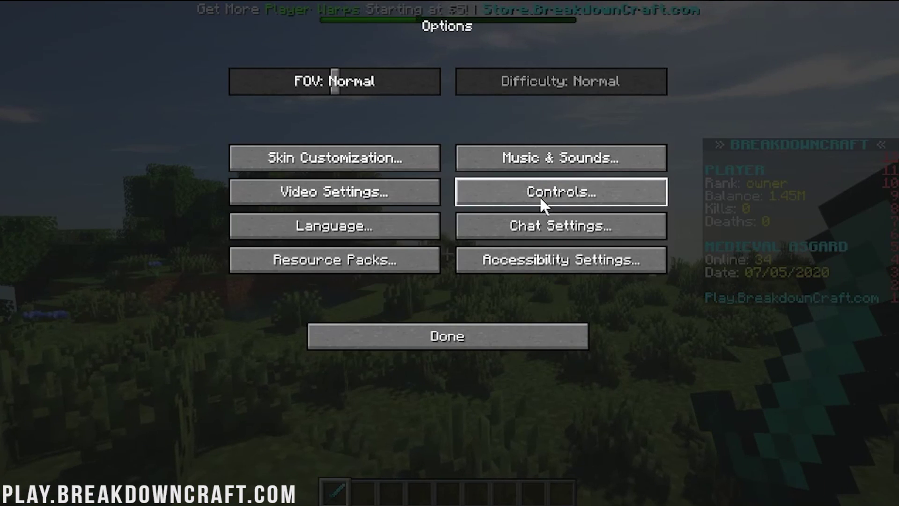
Set Chat to Shown and run /spawn to teleport to the server spawn
{"action": "left_click", "coordinate": [535, 229]}
{"action": "left_click", "coordinate": [278, 89]}
{"action": "left_click", "coordinate": [434, 358]}
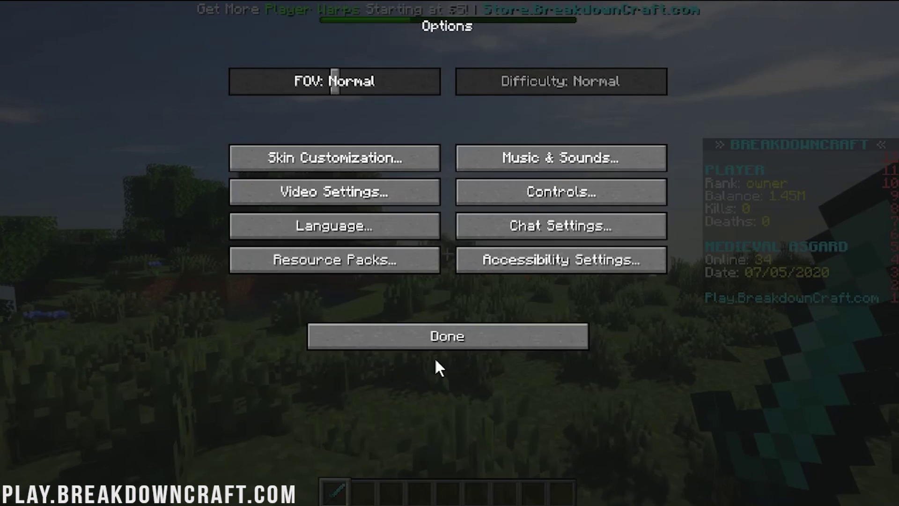
{"action": "left_click", "coordinate": [430, 347]}
{"action": "left_click", "coordinate": [409, 159]}
{"action": "key", "text": "slash"}
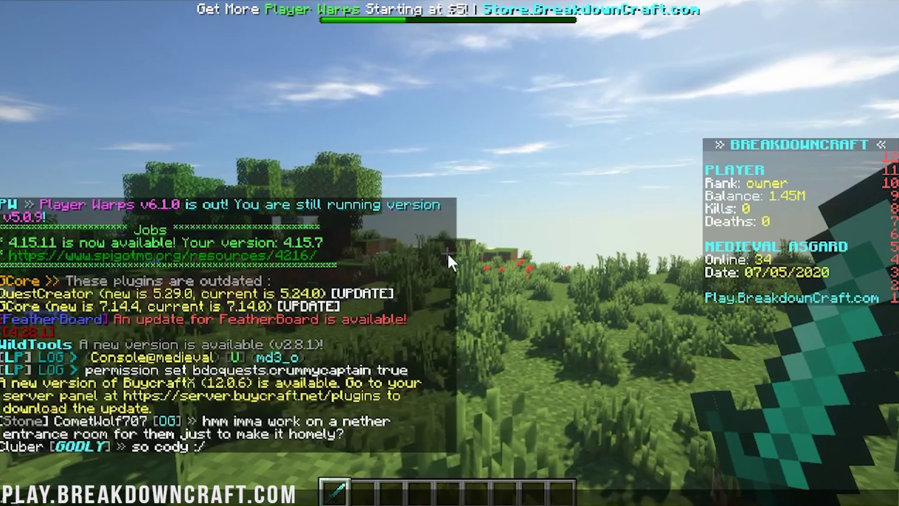
{"action": "type", "text": "spawn"}
{"action": "key", "text": "Return"}
Hide the chat again and hold Tab to show the online player list
{"action": "key", "text": "Escape"}
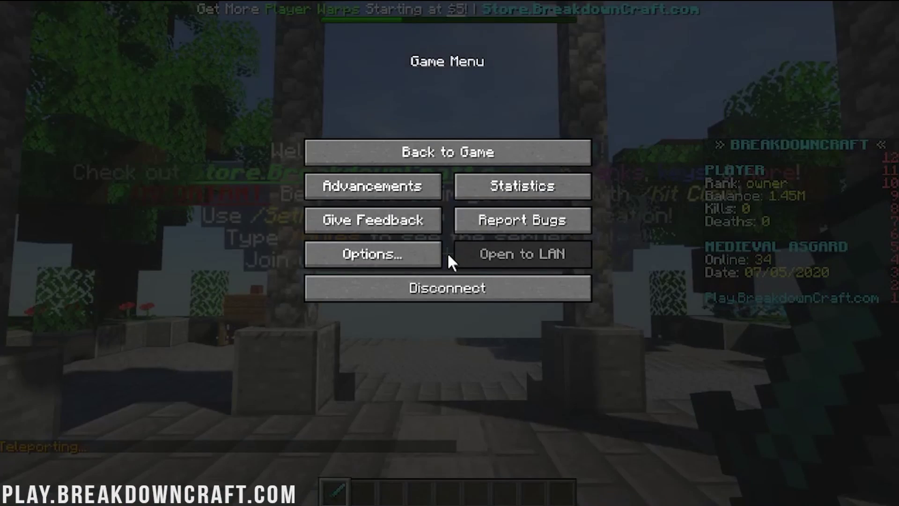
{"action": "left_click", "coordinate": [433, 254]}
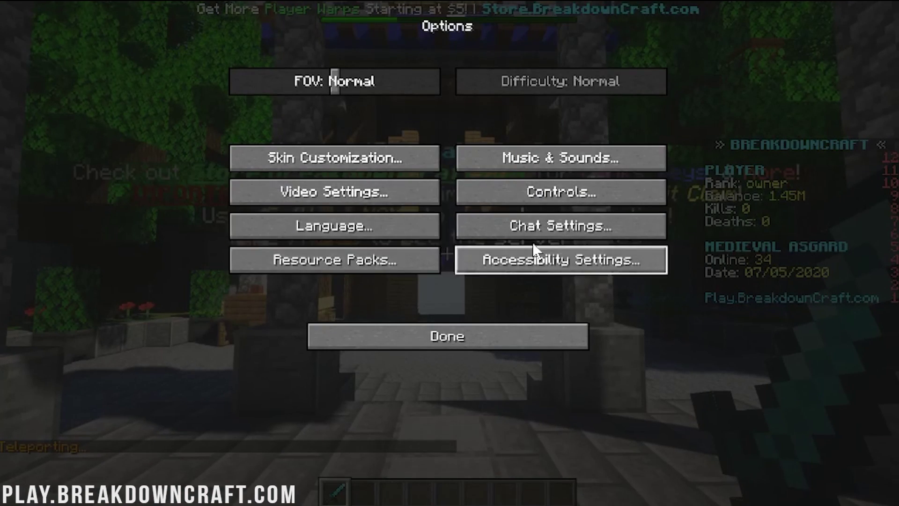
{"action": "left_click", "coordinate": [534, 228]}
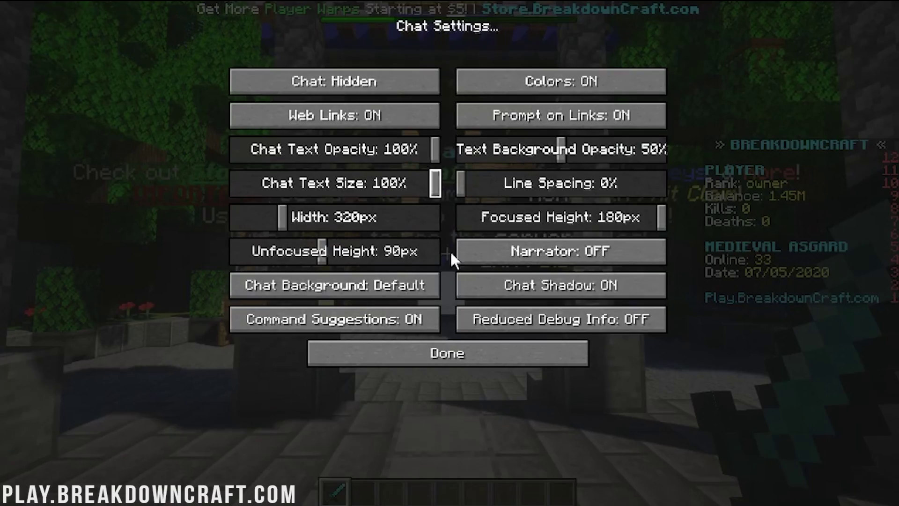
{"action": "left_click", "coordinate": [507, 352]}
{"action": "left_click", "coordinate": [484, 334]}
{"action": "left_click", "coordinate": [402, 153]}
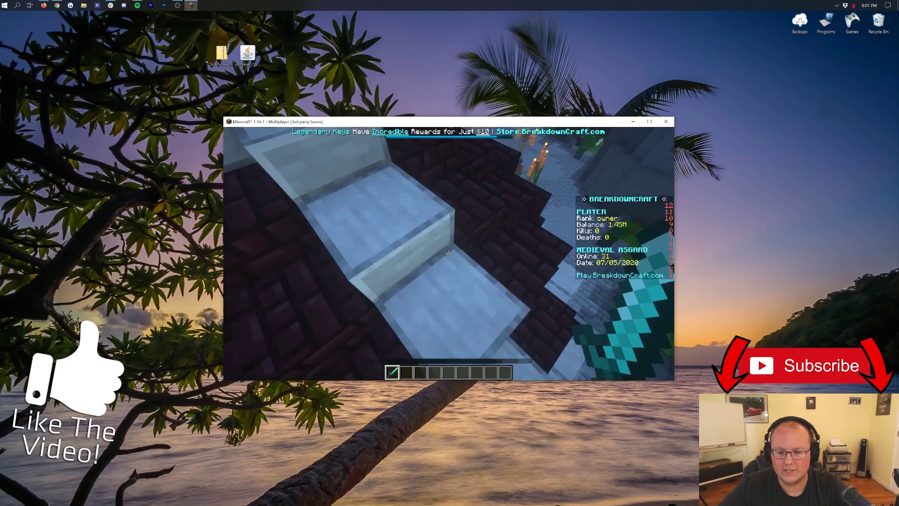
{"action": "key", "text": "Tab"}
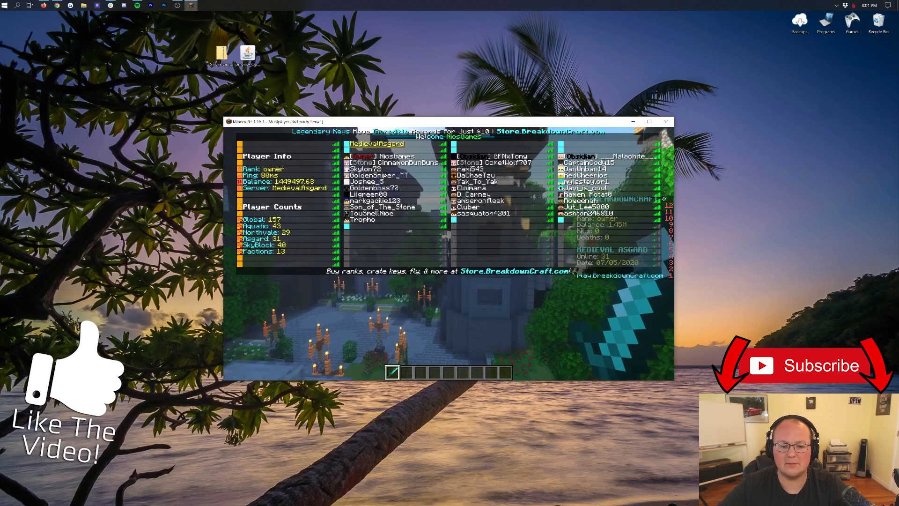